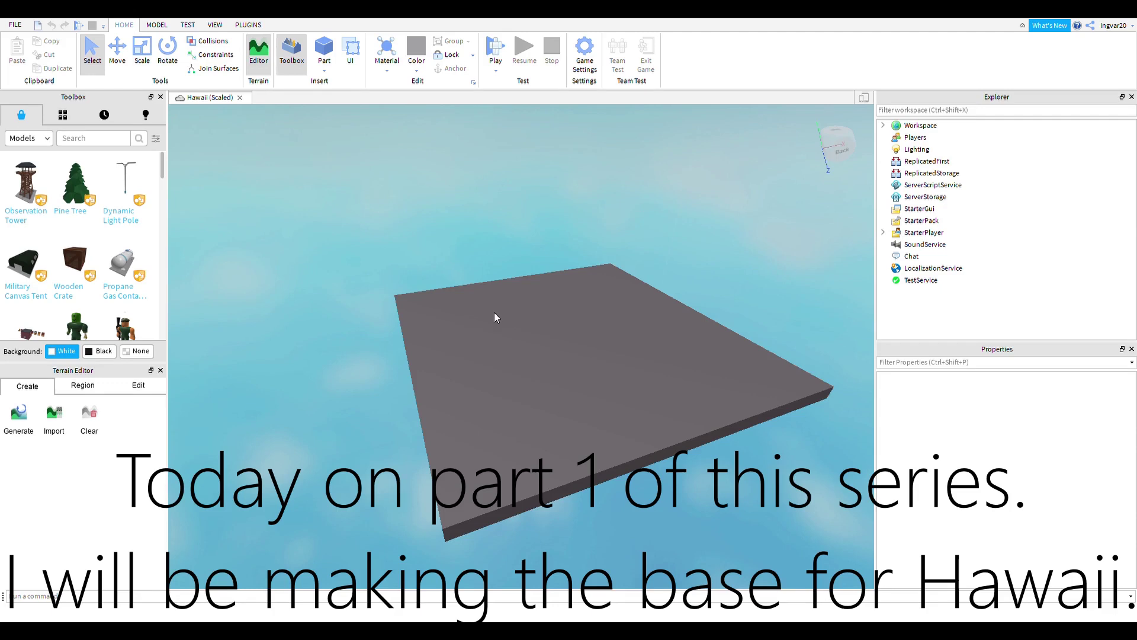
# Orbit around the grey baseplate and expand Workspace to list Camera, Terrain and Baseplate
pyautogui.moveTo(730, 397); pyautogui.dragTo(683, 387, button='right')
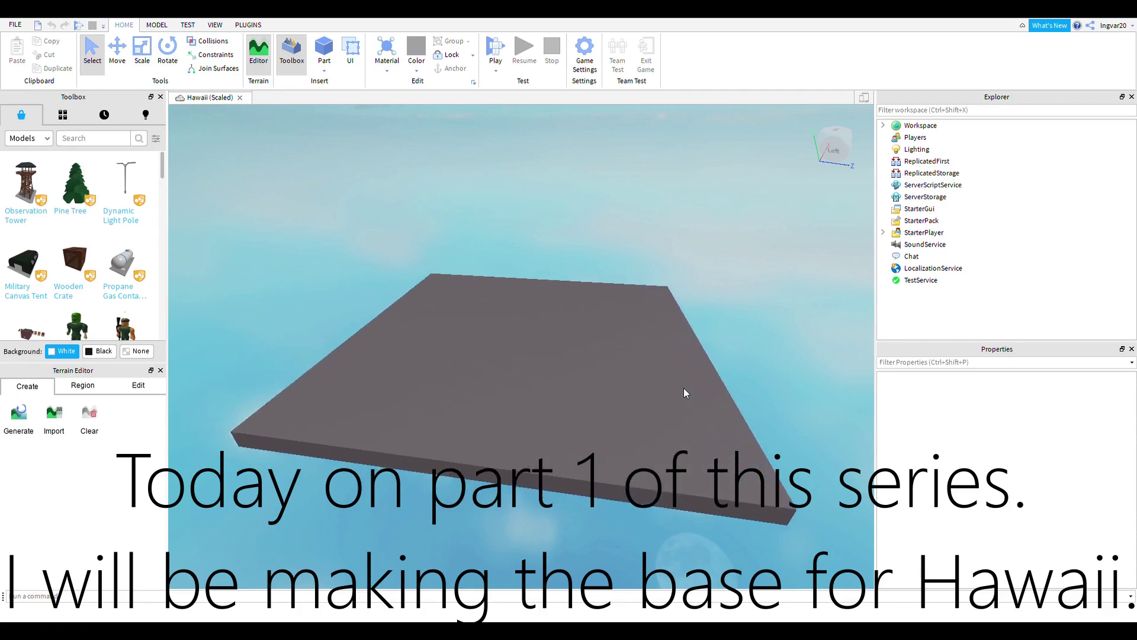
pyautogui.click(883, 125)
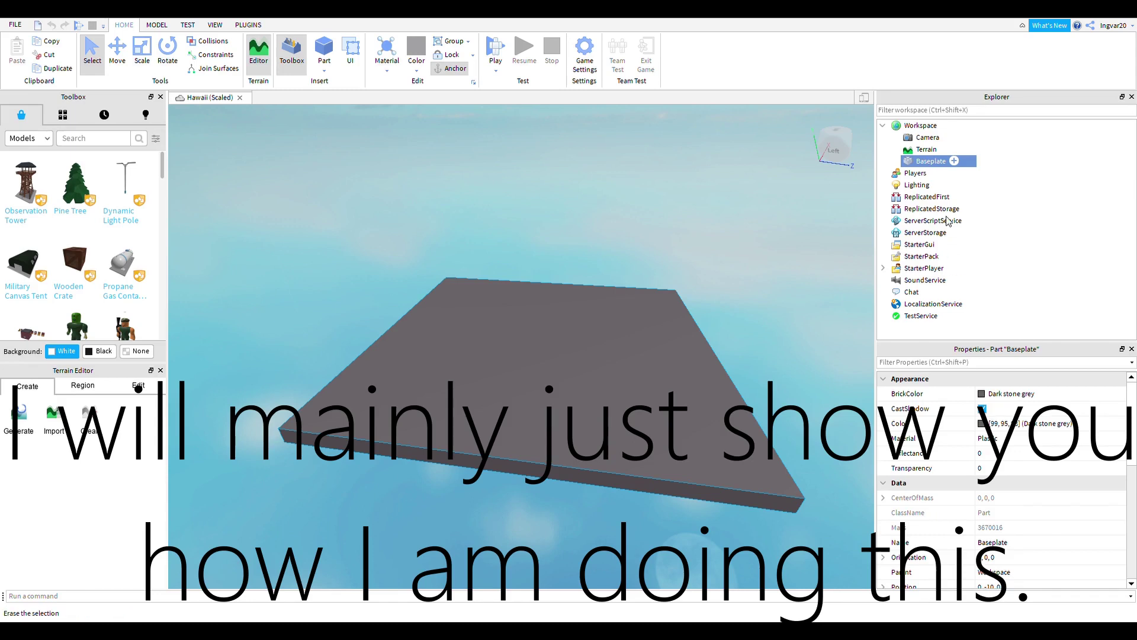
# Delete the baseplate and insert the Hawaii map Template from My Models
pyautogui.press('Delete')
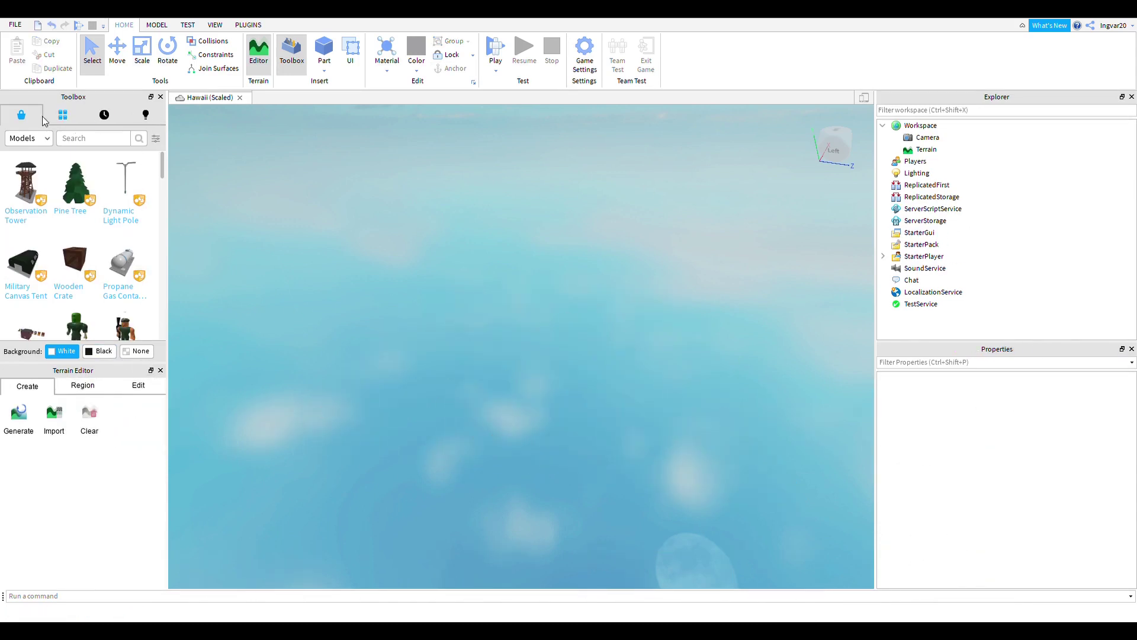
pyautogui.click(63, 117)
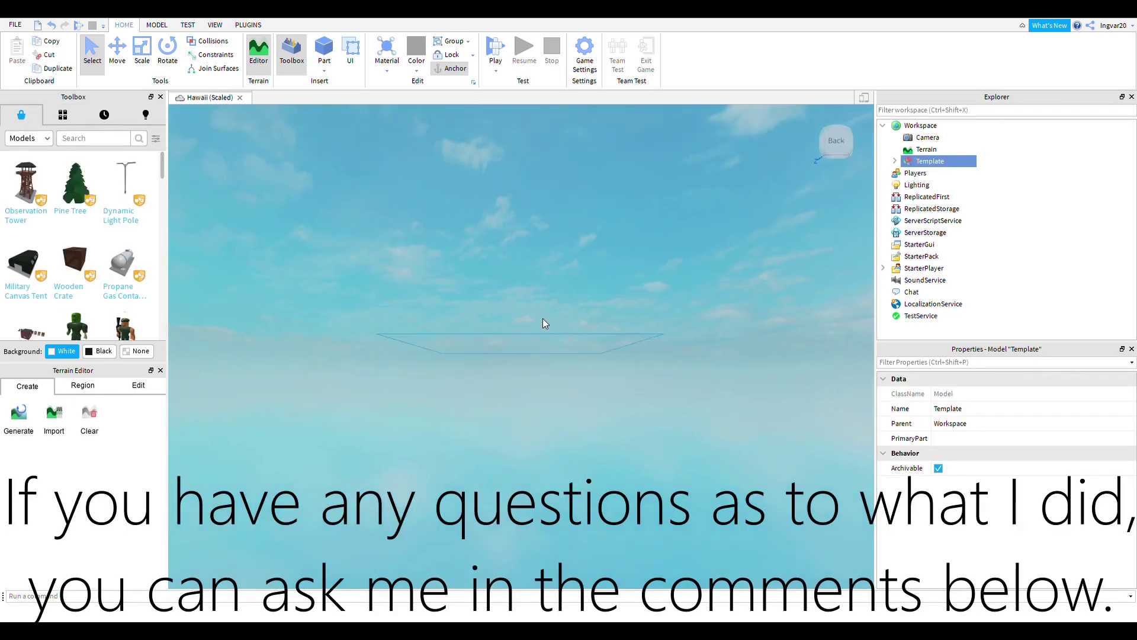
pyautogui.moveTo(491, 384); pyautogui.dragTo(543, 321, button='right')
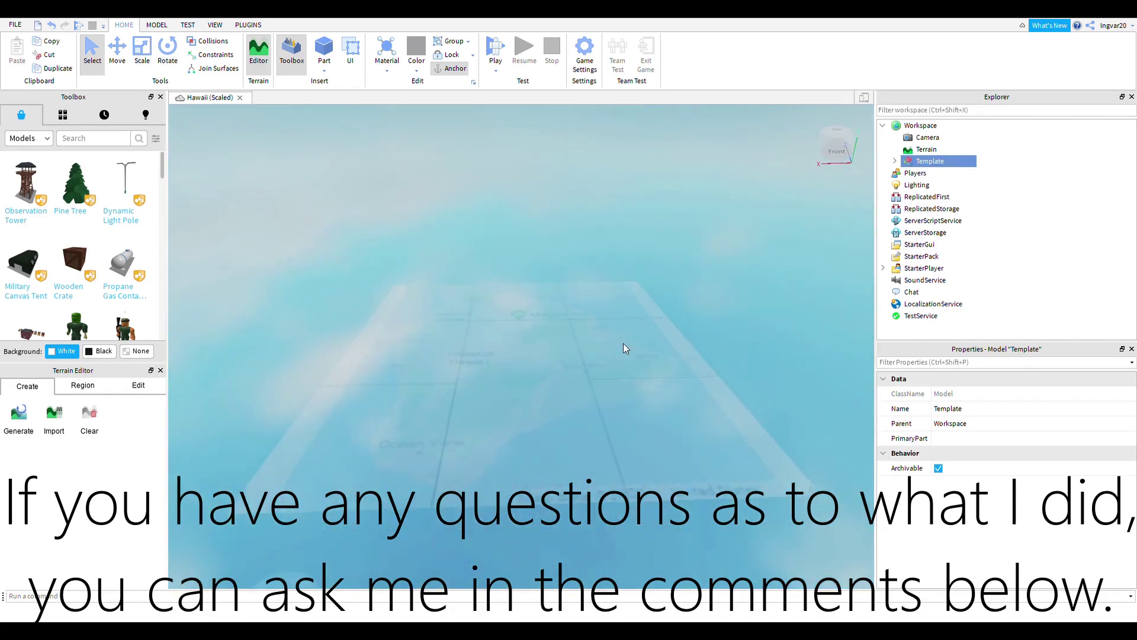
pyautogui.moveTo(652, 359); pyautogui.dragTo(631, 365, button='right')
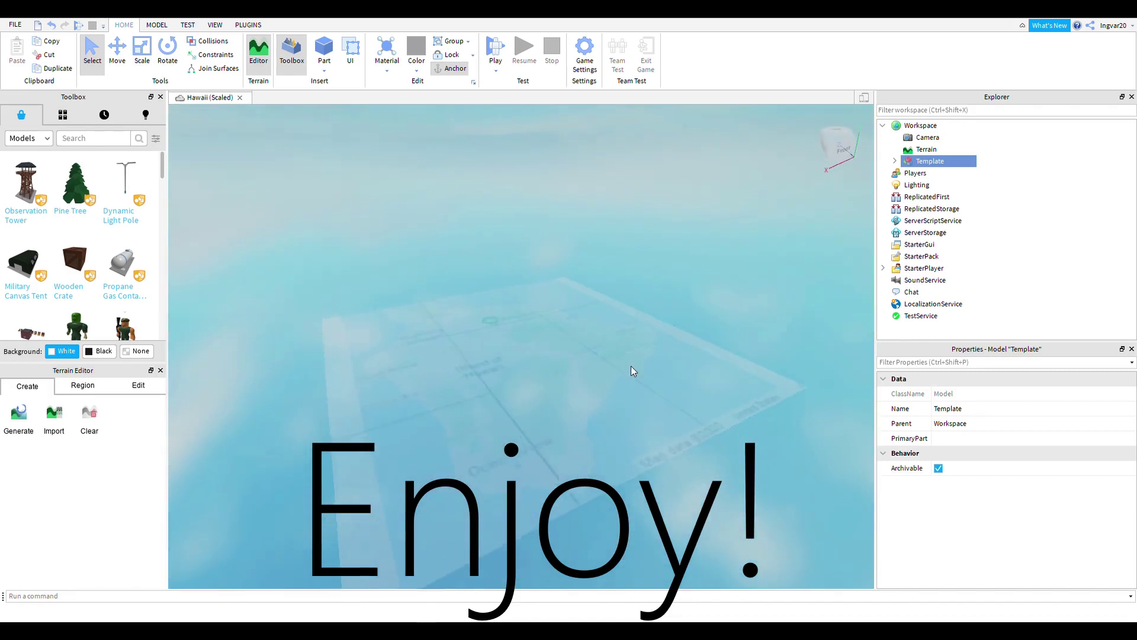
pyautogui.moveTo(673, 418); pyautogui.dragTo(673, 417, button='right')
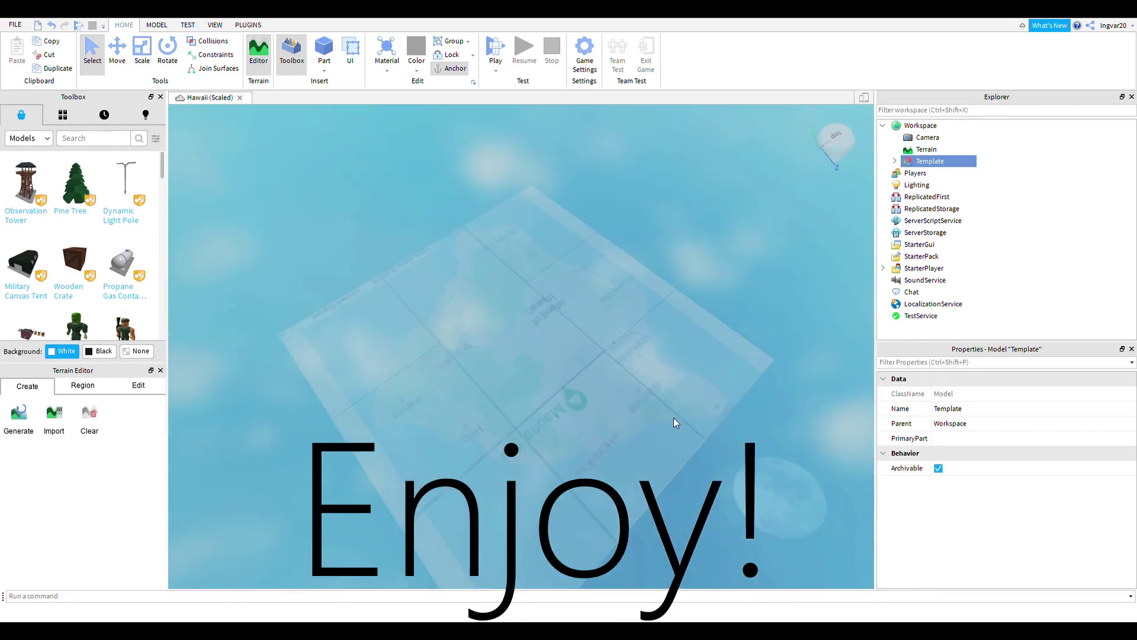
# Set Transparency to 0 on all nine Template area parts
pyautogui.click(895, 161)
pyautogui.keyDown('shift'); pyautogui.click(973, 246); pyautogui.keyUp('shift')
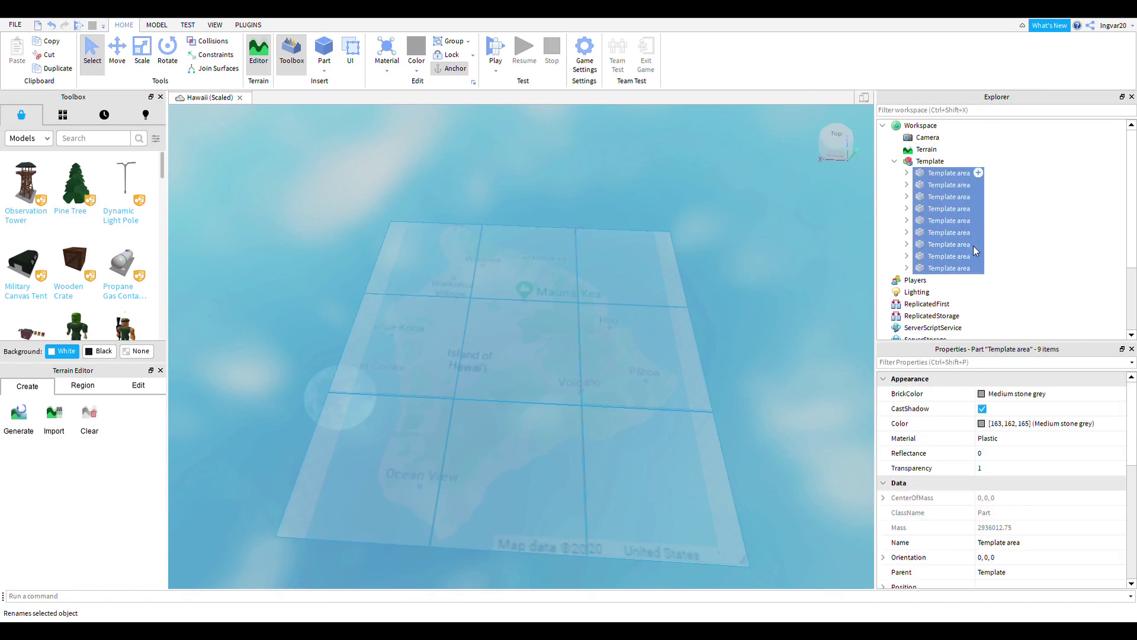
pyautogui.write('0')
pyautogui.click(766, 354)
# Choose the terrain Add brush and set its base size to 25
pyautogui.moveTo(766, 353); pyautogui.dragTo(8, 348, button='right')
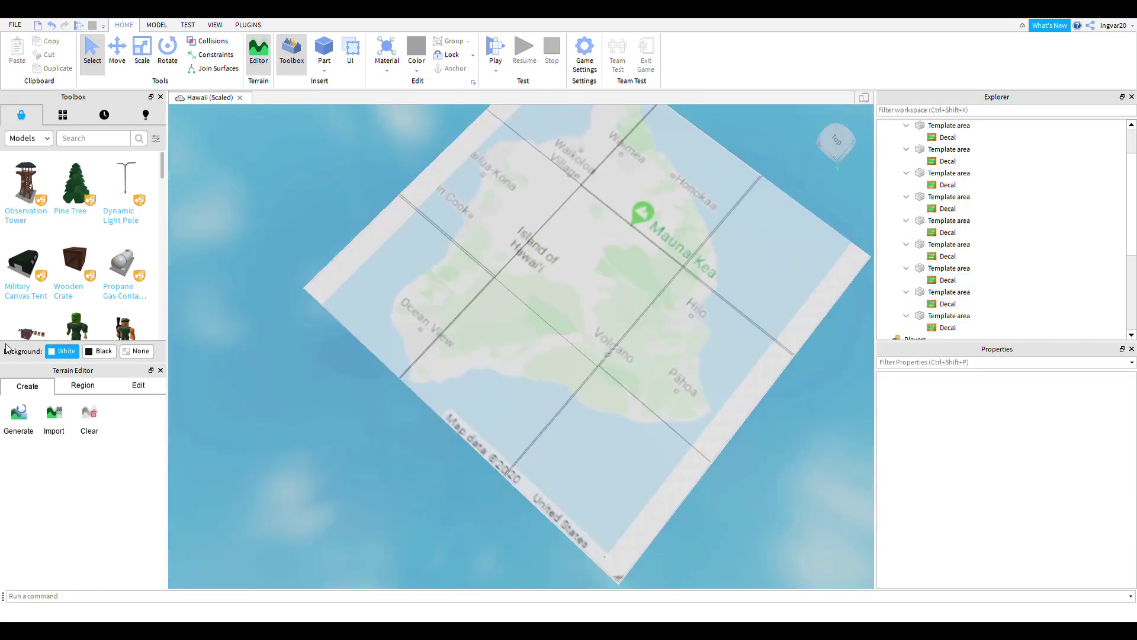
pyautogui.moveTo(511, 407); pyautogui.dragTo(511, 406, button='right')
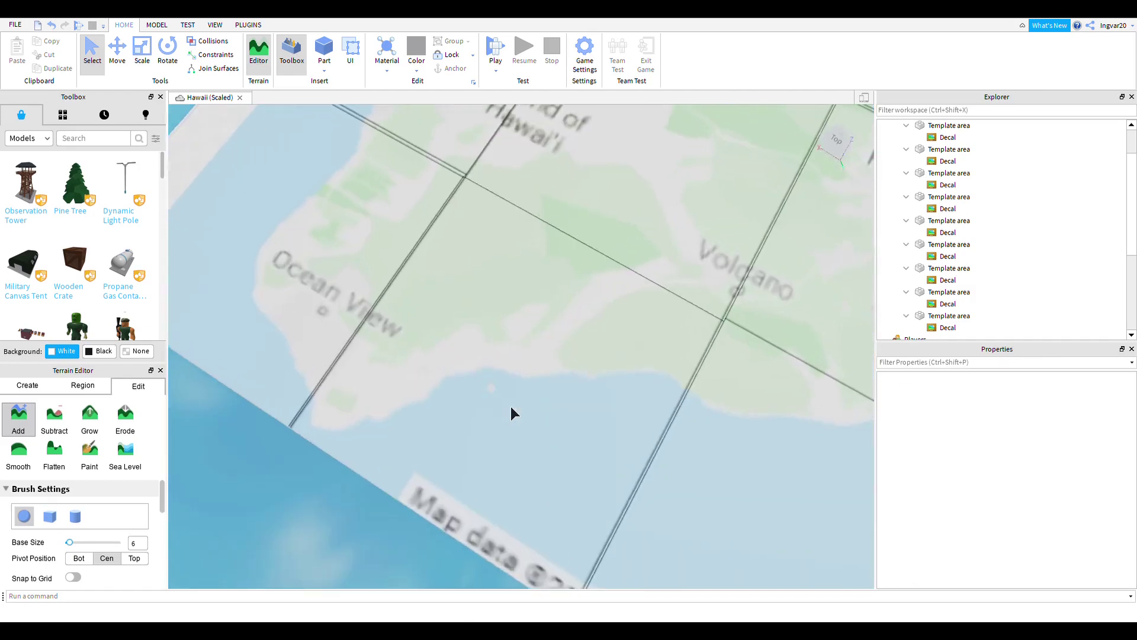
pyautogui.scroll(3, 481, 388)
pyautogui.scroll(3, 427, 404)
pyautogui.moveTo(93, 542); pyautogui.dragTo(84, 542)
pyautogui.moveTo(521, 453); pyautogui.dragTo(521, 454, button='right')
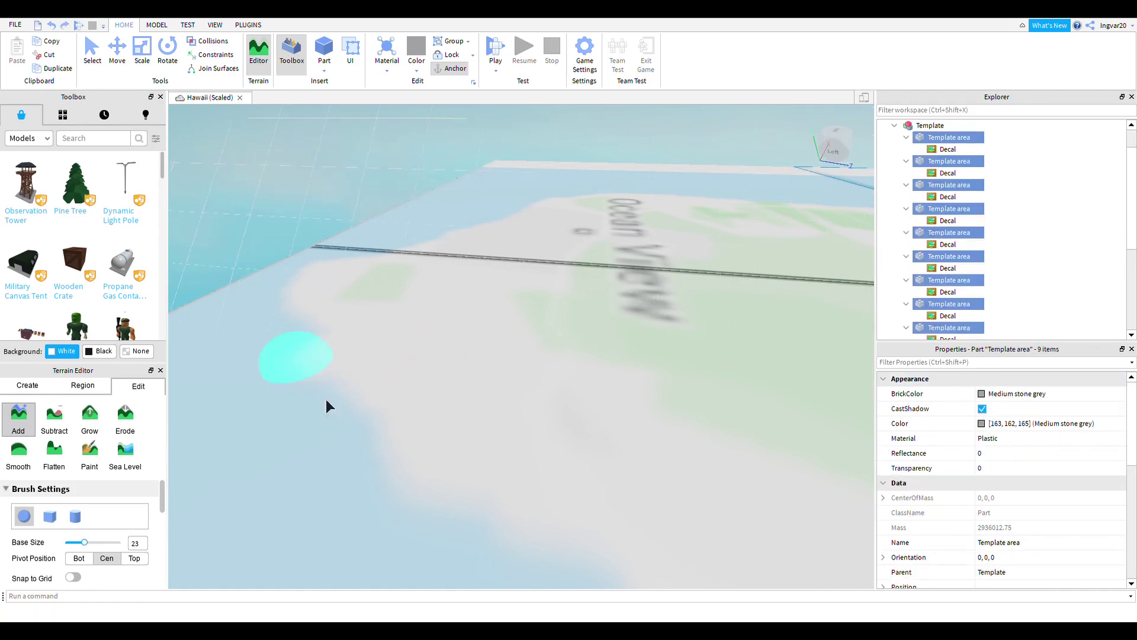
pyautogui.scroll(2, 326, 406)
pyautogui.moveTo(84, 541); pyautogui.dragTo(87, 542)
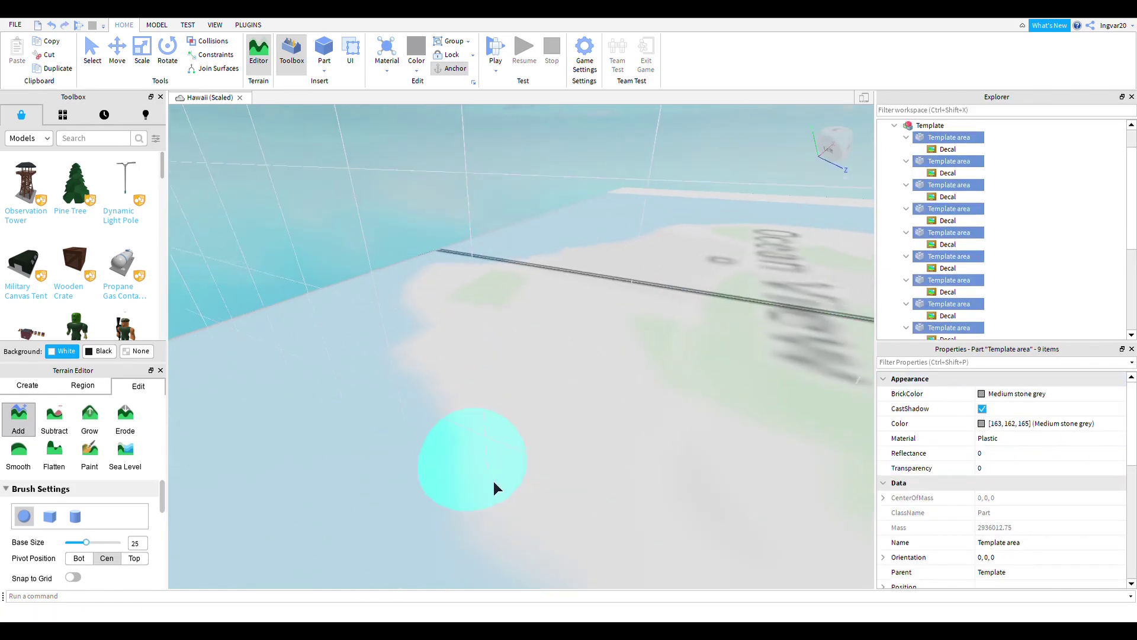
# Focus the camera on the first Template area, looking down over Mauna Kea
pyautogui.moveTo(495, 482); pyautogui.dragTo(851, 115, button='right')
pyautogui.doubleClick(949, 137)
pyautogui.press('Escape')
pyautogui.press('f')
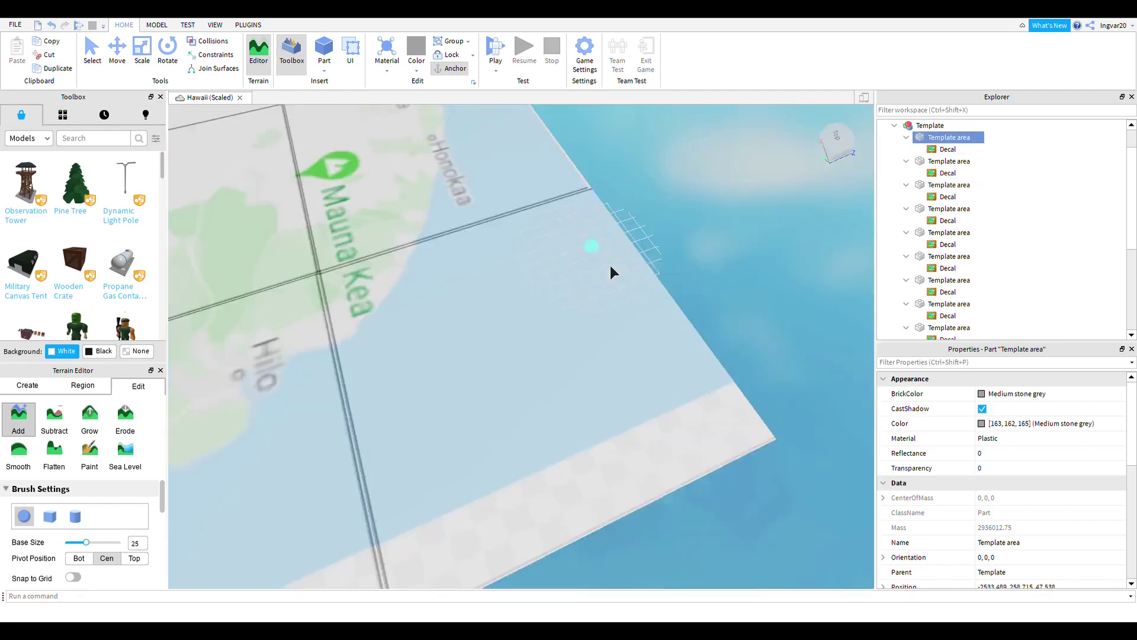
pyautogui.moveTo(443, 467); pyautogui.dragTo(560, 342, button='right')
pyautogui.scroll(-5, 35, 519)
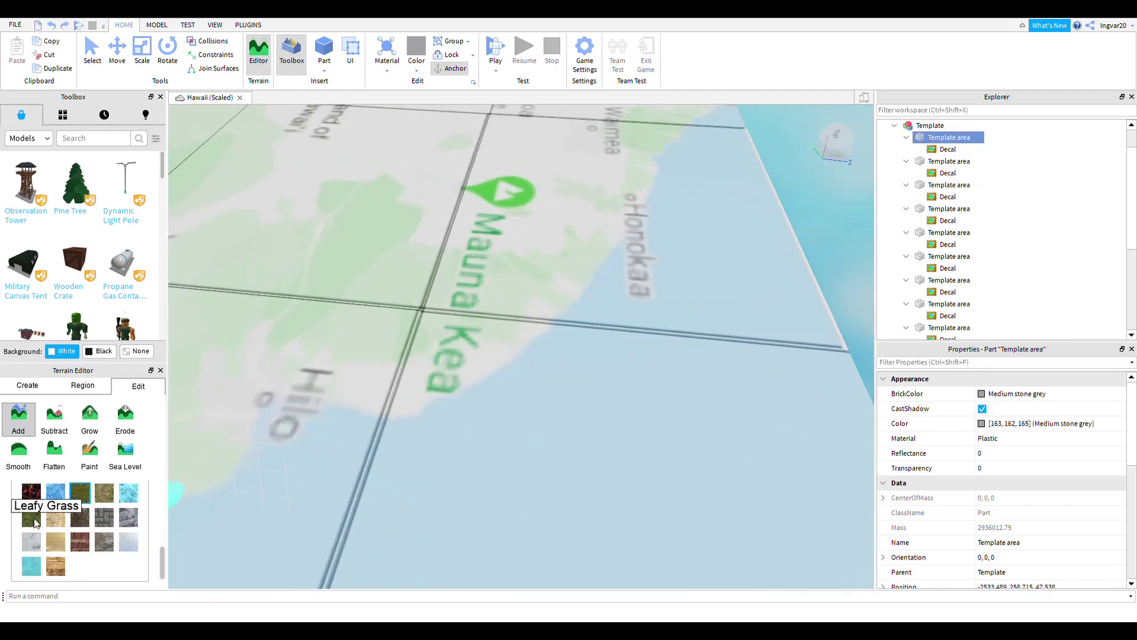
# Pick Sand and paint the coastline outline from near Hilo south past Pāhoa and southwest
pyautogui.click(835, 139)
pyautogui.moveTo(296, 367); pyautogui.dragTo(338, 390)
pyautogui.moveTo(438, 531); pyautogui.dragTo(441, 575)
pyautogui.press('s')
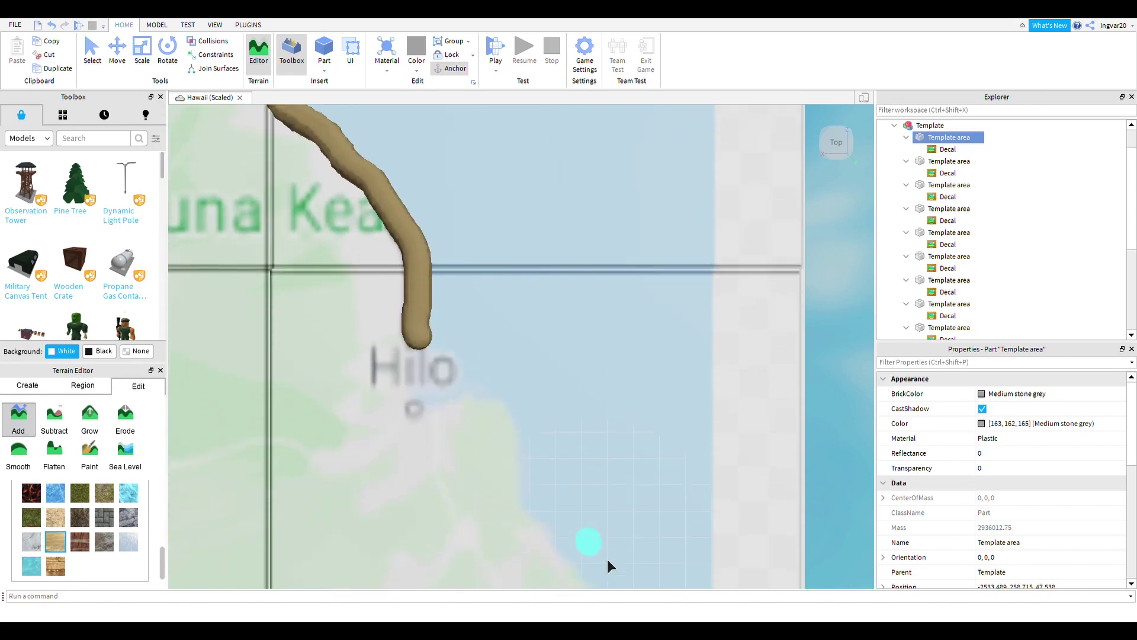
pyautogui.press('s')
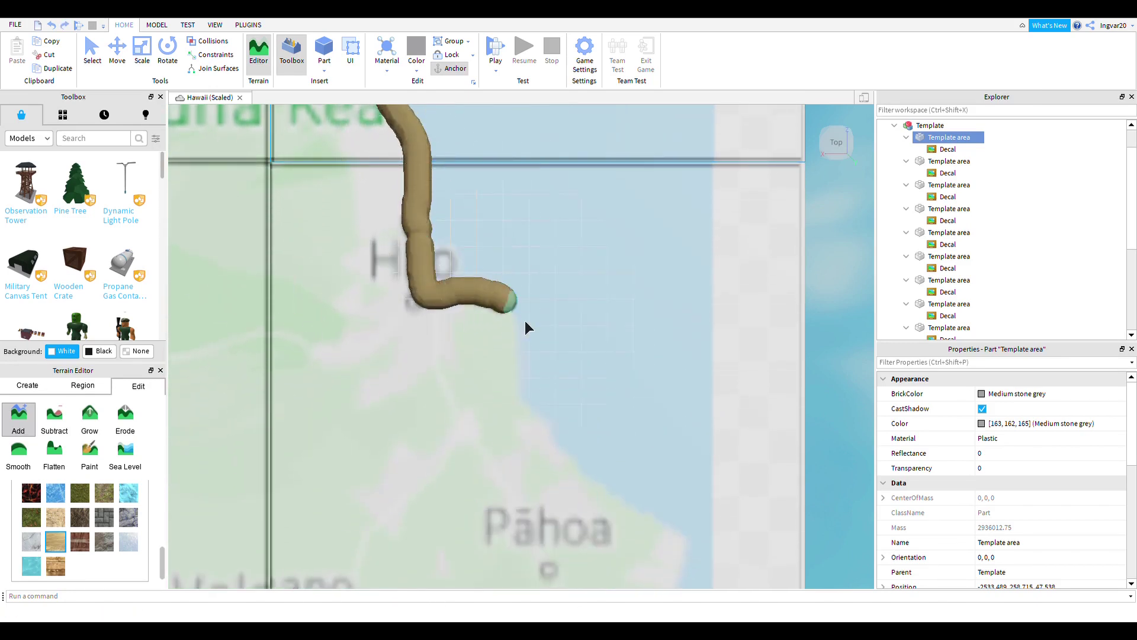
pyautogui.moveTo(644, 546); pyautogui.dragTo(667, 392)
pyautogui.press('s')
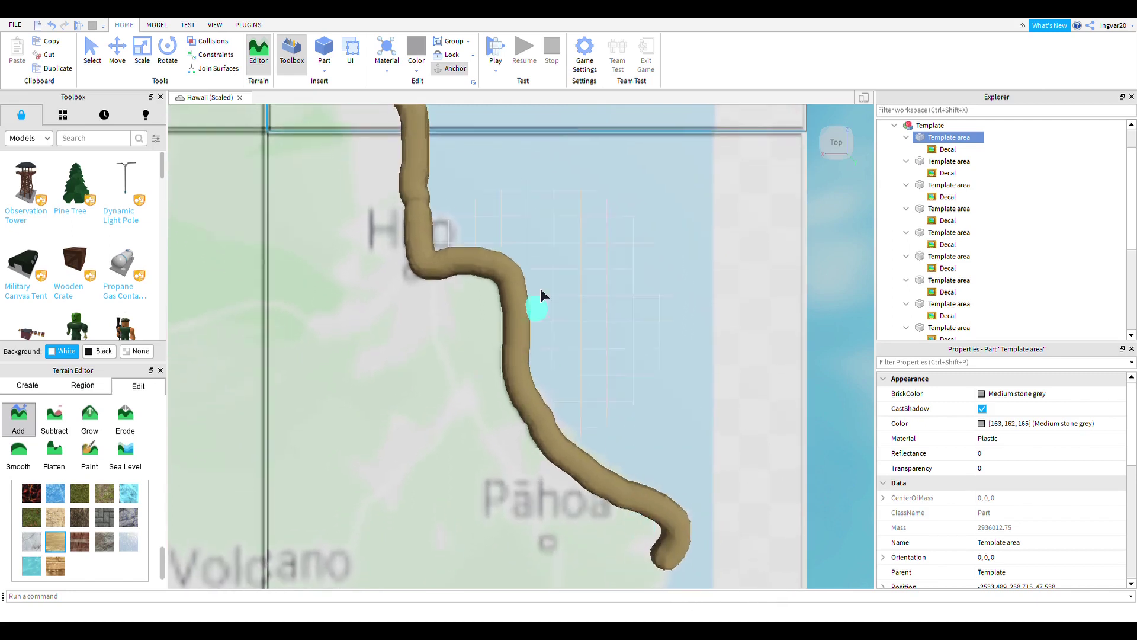
pyautogui.moveTo(675, 347)
pyautogui.mouseDown()
pyautogui.moveTo(463, 517)
pyautogui.moveTo(370, 471)
pyautogui.mouseUp()
pyautogui.press('s')
pyautogui.press('a')
pyautogui.press('s')
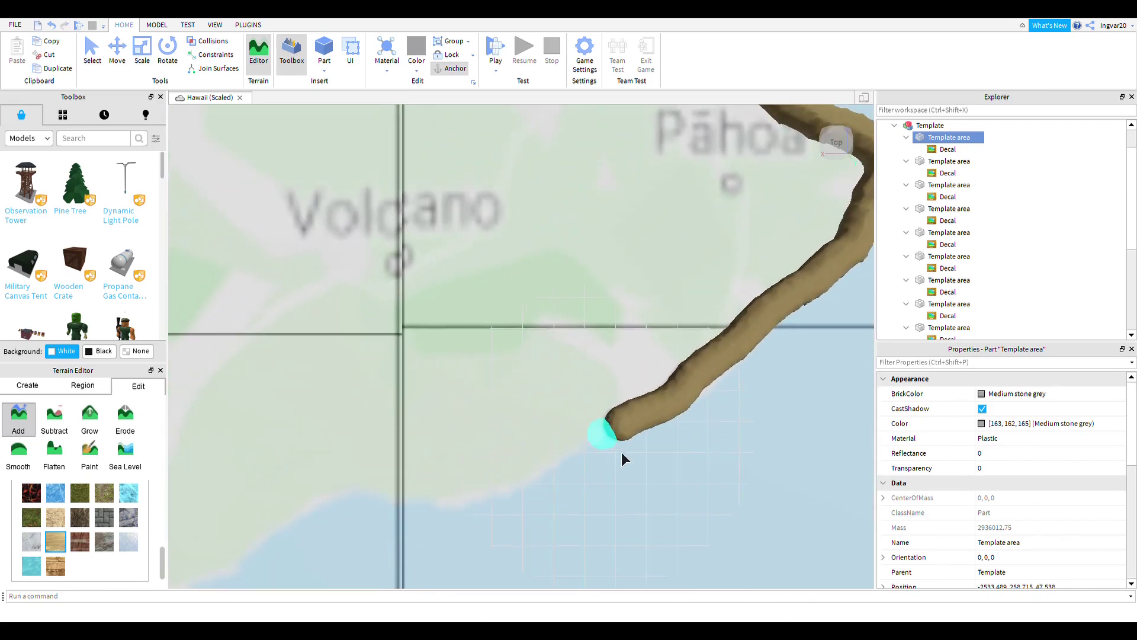
# Extend the sand outline southwest toward Ocean View, then undo the last stretch near Kona
pyautogui.moveTo(401, 493); pyautogui.dragTo(402, 493, button='right')
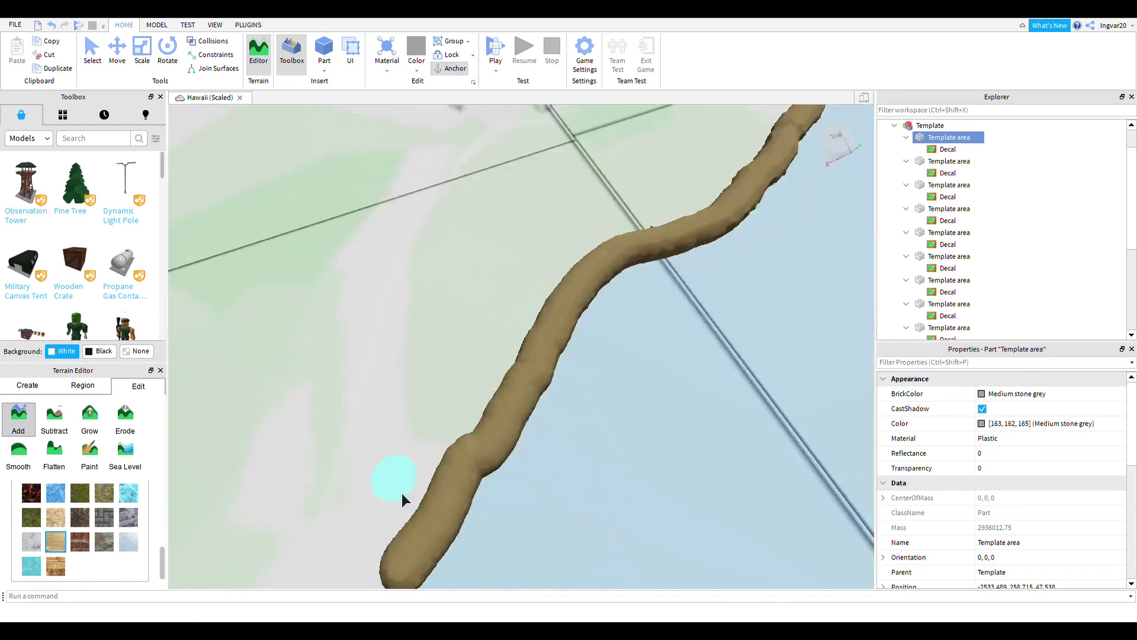
pyautogui.moveTo(452, 393); pyautogui.dragTo(310, 477)
pyautogui.moveTo(308, 471); pyautogui.dragTo(490, 467, button='right')
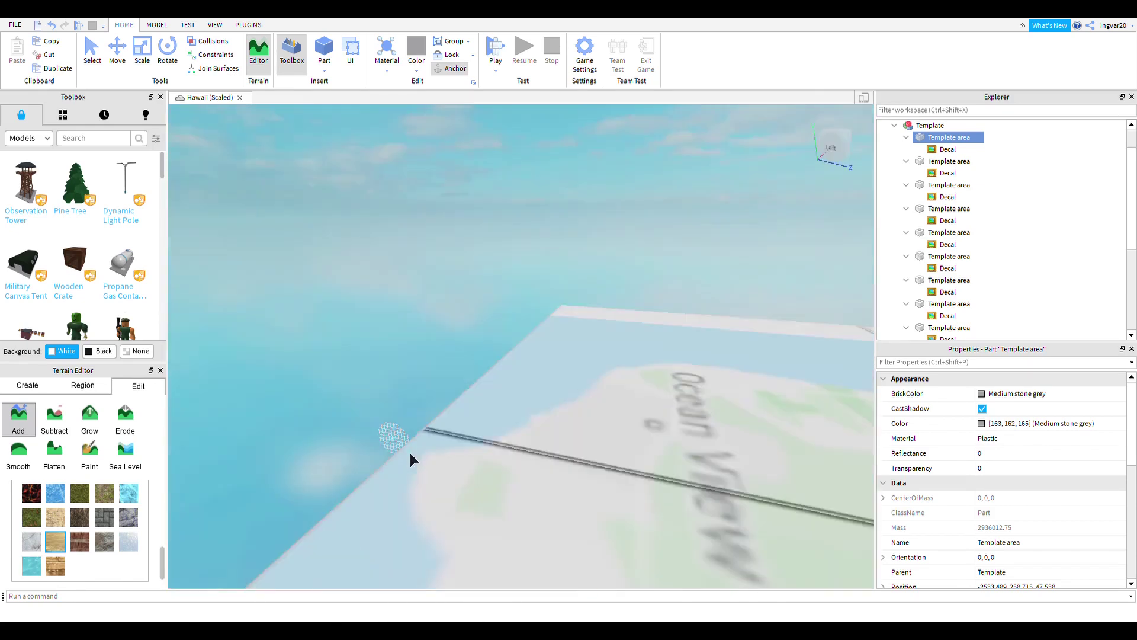
pyautogui.moveTo(326, 448); pyautogui.dragTo(326, 447, button='right')
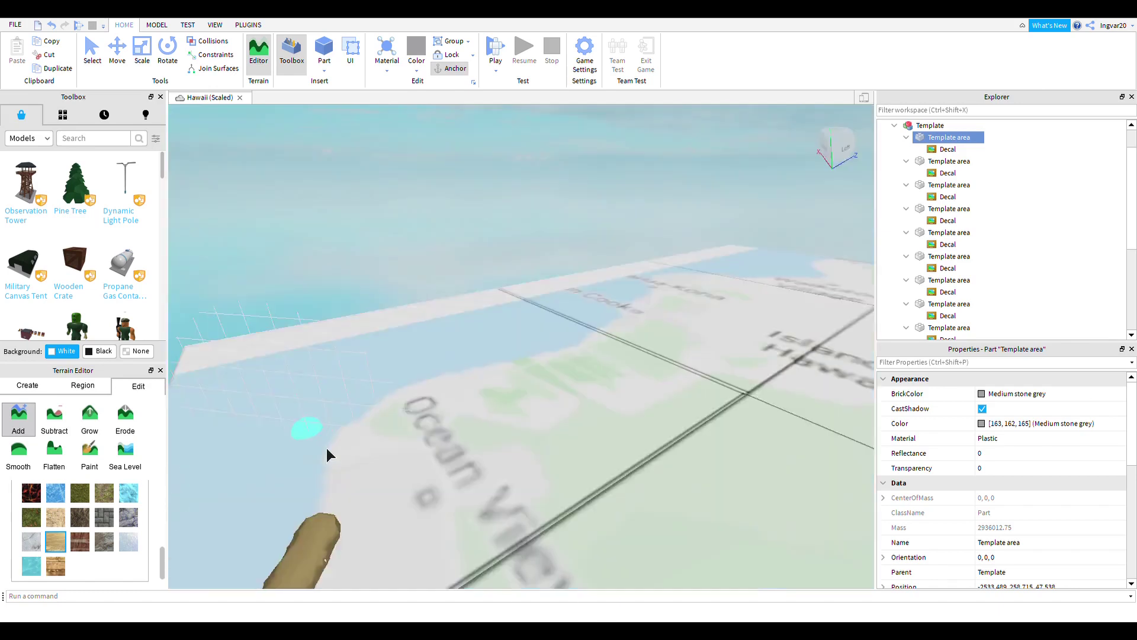
pyautogui.press('w')
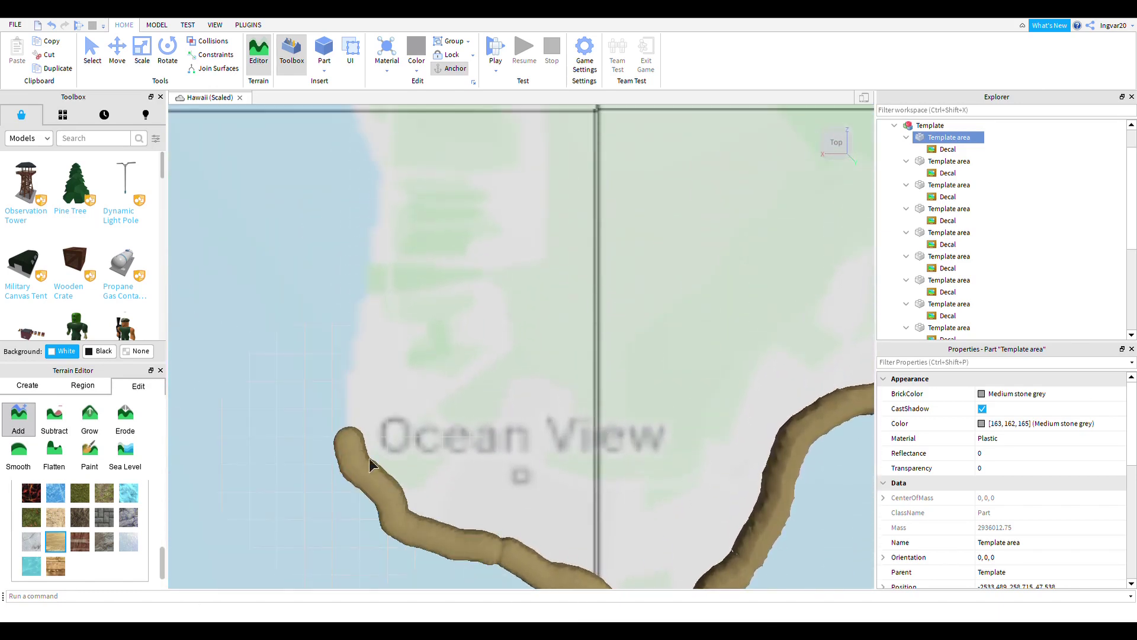
pyautogui.moveTo(617, 314); pyautogui.dragTo(642, 390, button='right')
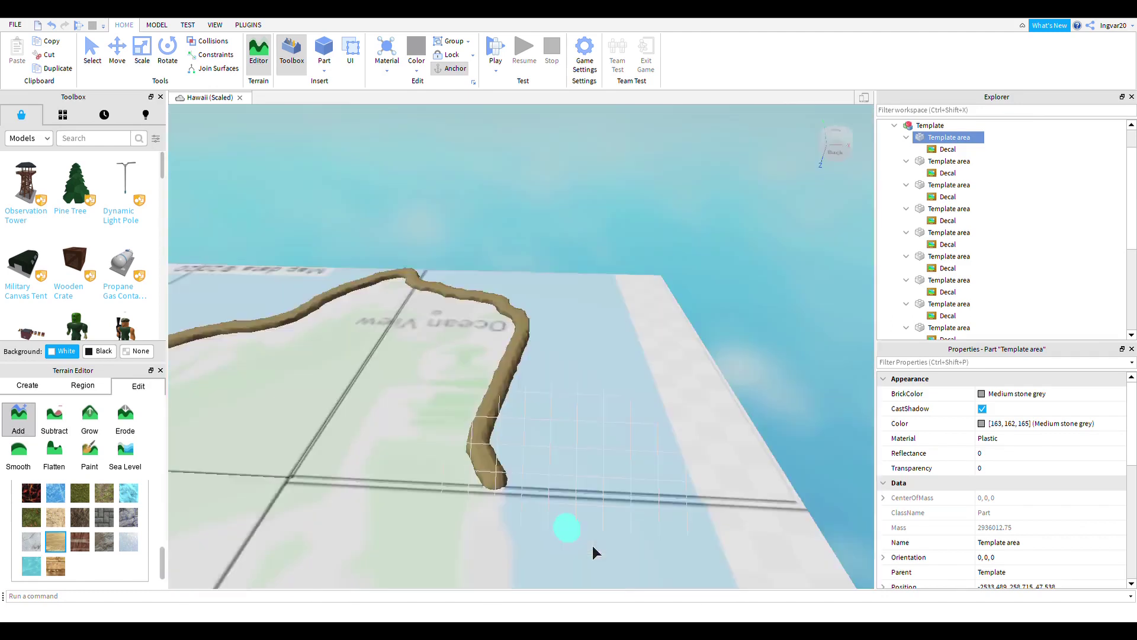
pyautogui.moveTo(563, 567); pyautogui.dragTo(592, 545, button='right')
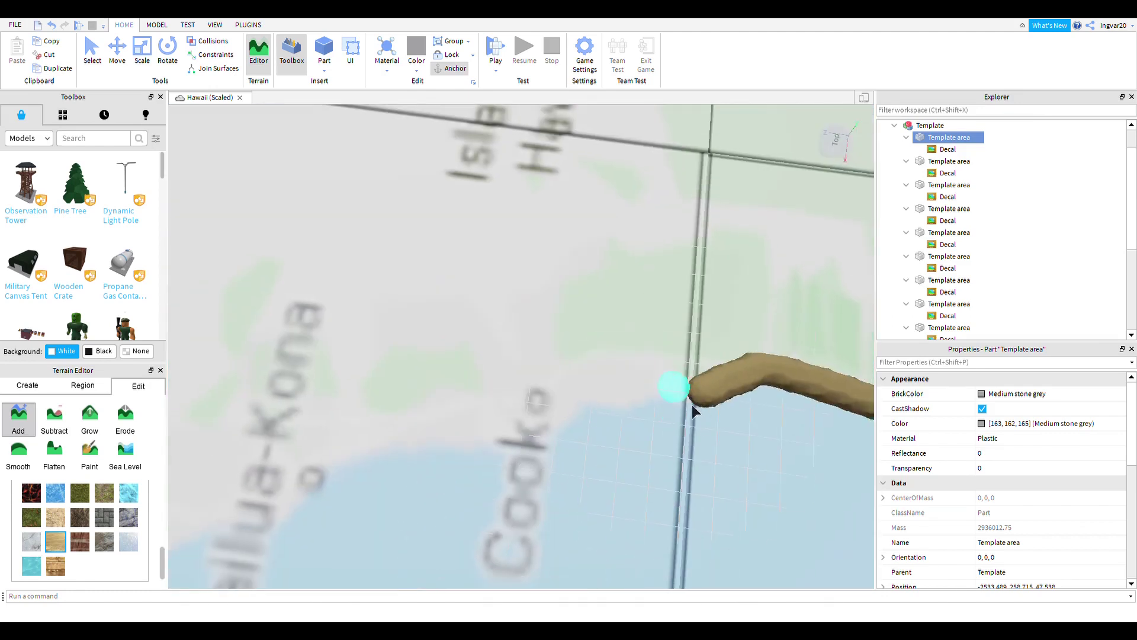
pyautogui.hotkey('ctrl', 'z')
pyautogui.scroll(-10, 560, 463)
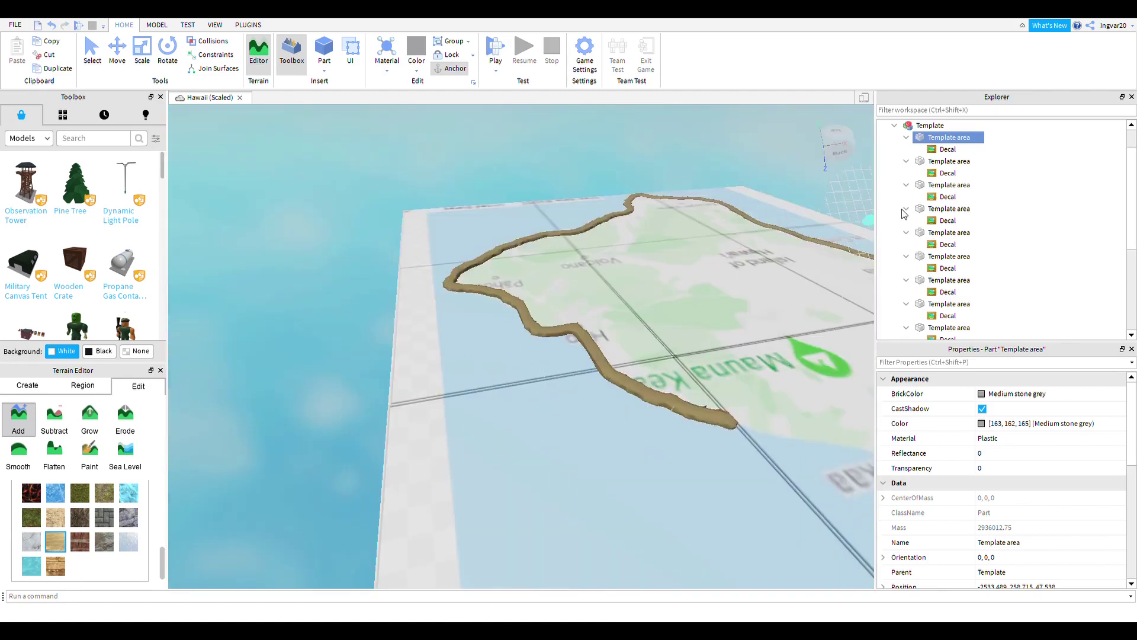
# Extend the sand outline north past Waikoloa Village toward Waimea and Honokaa, joining the strokes
pyautogui.click(654, 389)
pyautogui.scroll(5, 578, 336)
pyautogui.scroll(5, 578, 336)
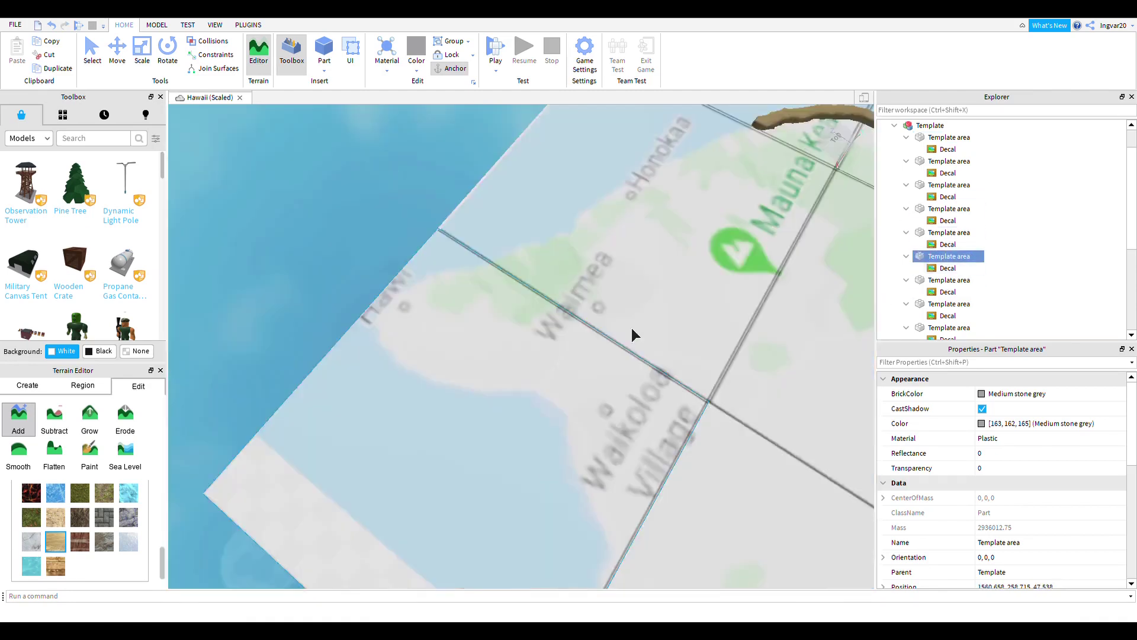
pyautogui.moveTo(631, 328); pyautogui.dragTo(618, 336, button='right')
pyautogui.moveTo(787, 436); pyautogui.dragTo(572, 556, button='right')
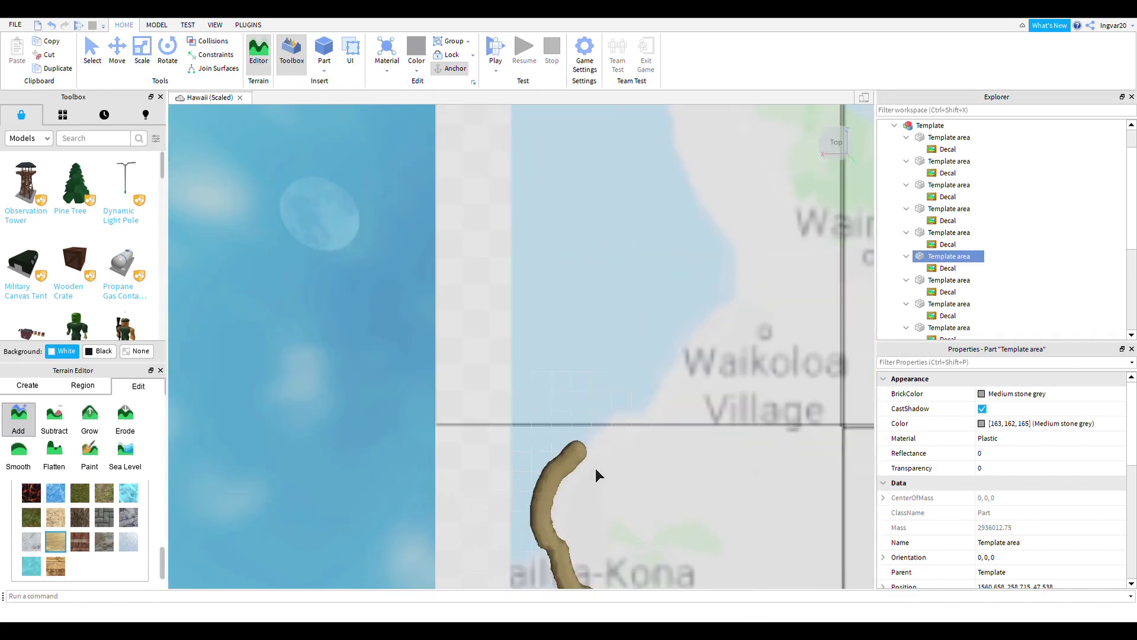
pyautogui.scroll(-2, 805, 272)
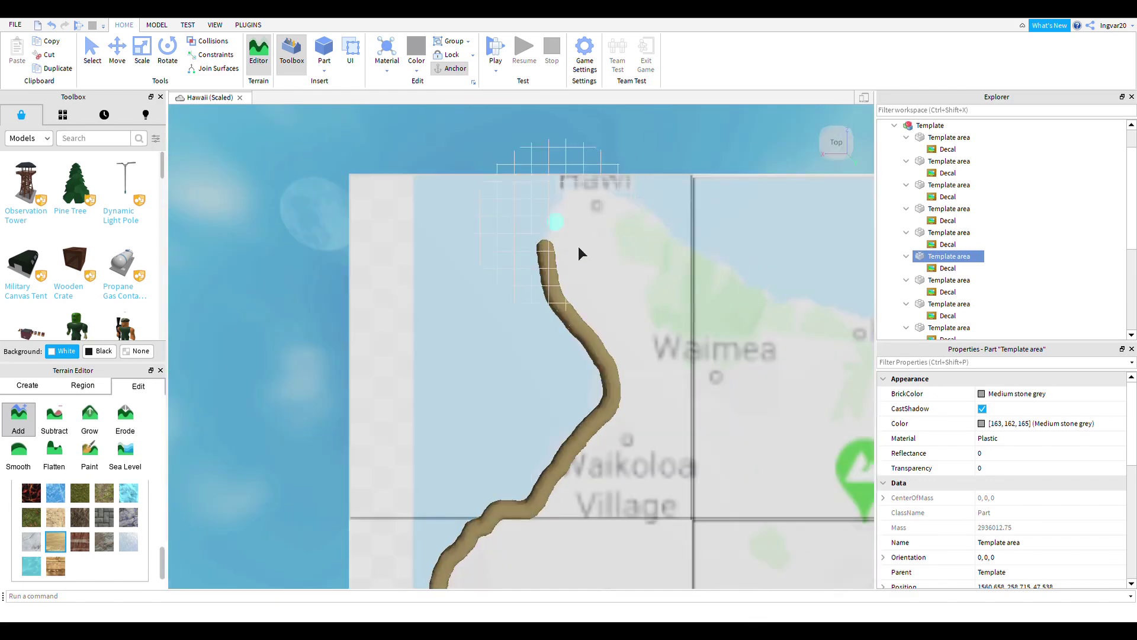
pyautogui.moveTo(659, 408); pyautogui.dragTo(518, 222, button='right')
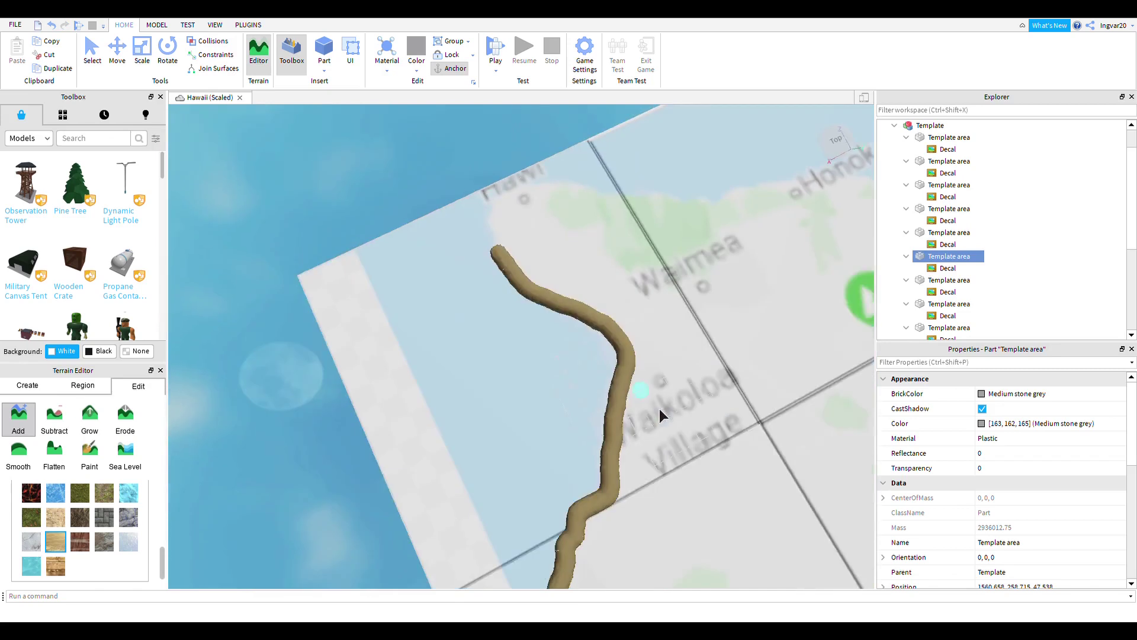
pyautogui.moveTo(559, 325); pyautogui.dragTo(735, 361)
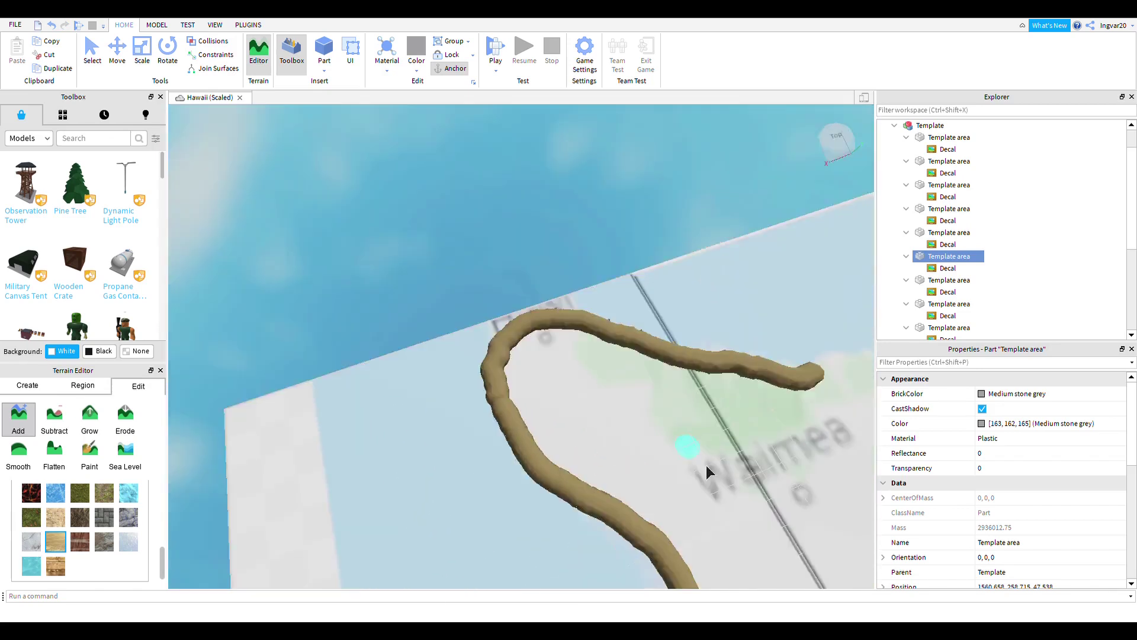
pyautogui.moveTo(706, 464); pyautogui.dragTo(450, 346, button='right')
pyautogui.moveTo(567, 370)
pyautogui.mouseDown(button='right')
pyautogui.moveTo(719, 367)
pyautogui.moveTo(336, 386)
pyautogui.mouseUp(button='right')
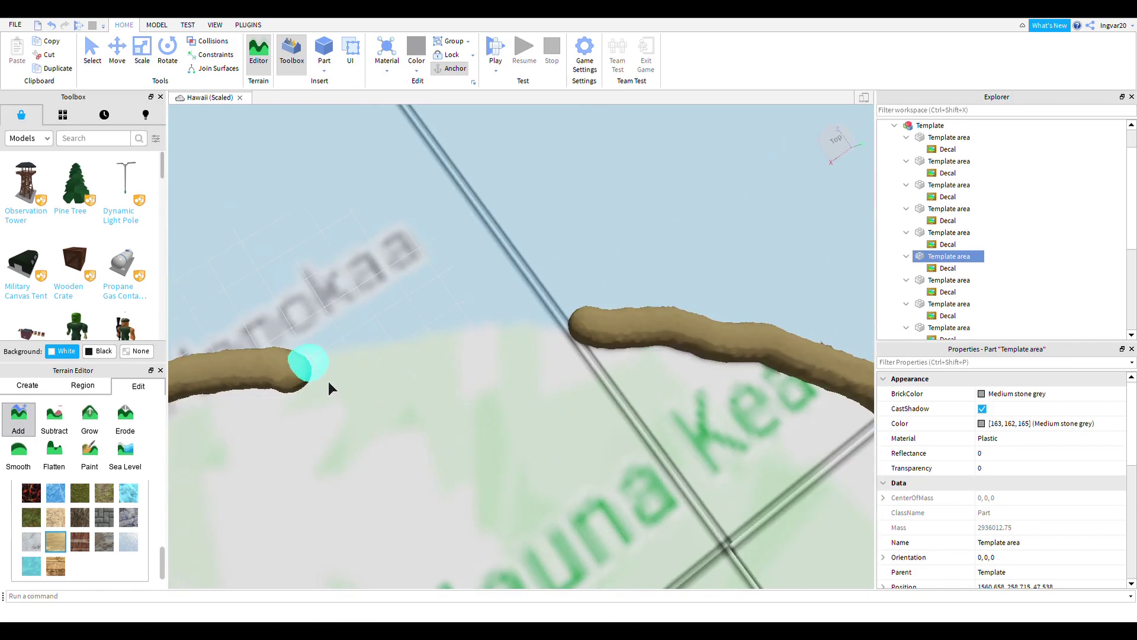
pyautogui.moveTo(327, 384); pyautogui.dragTo(522, 354)
pyautogui.moveTo(523, 354)
pyautogui.mouseDown(button='right')
pyautogui.moveTo(496, 391)
pyautogui.moveTo(496, 361)
pyautogui.moveTo(614, 519)
pyautogui.mouseUp(button='right')
pyautogui.scroll(3, 77, 521)
# Switch the Add brush to a cube shape and try two sand bands, undoing both
pyautogui.click(50, 516)
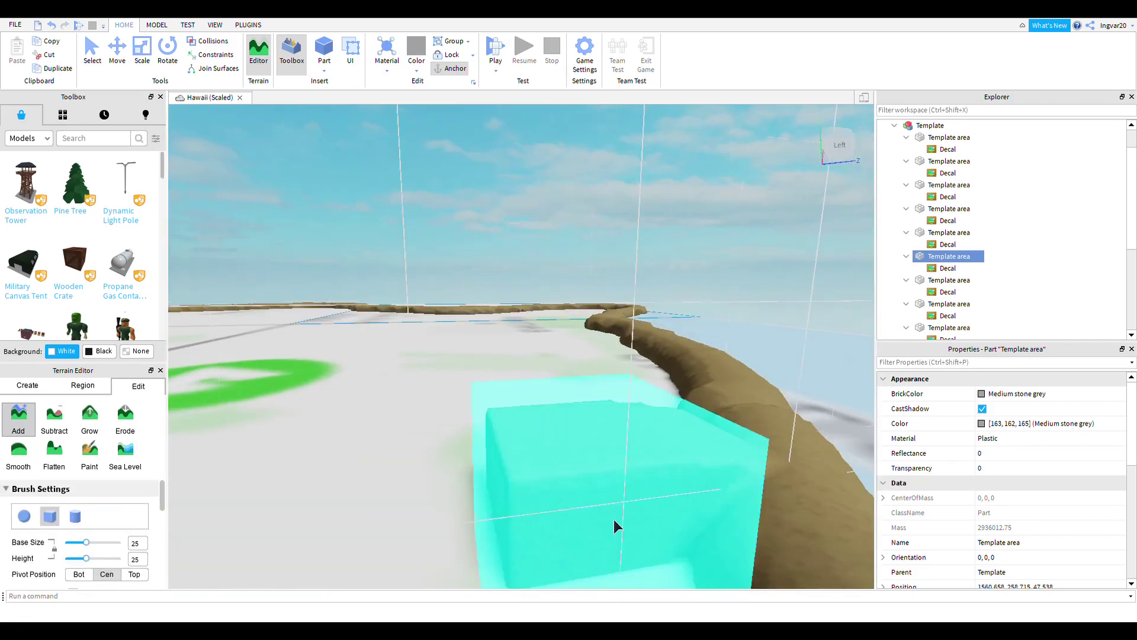
pyautogui.click(841, 135)
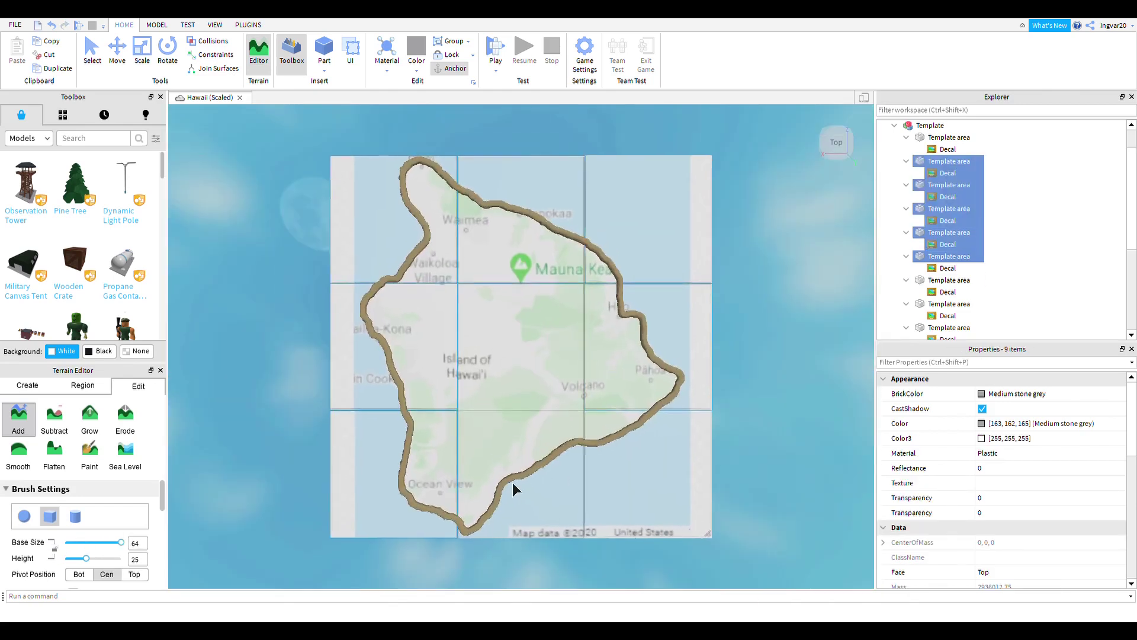
pyautogui.moveTo(513, 482); pyautogui.dragTo(770, 318, button='right')
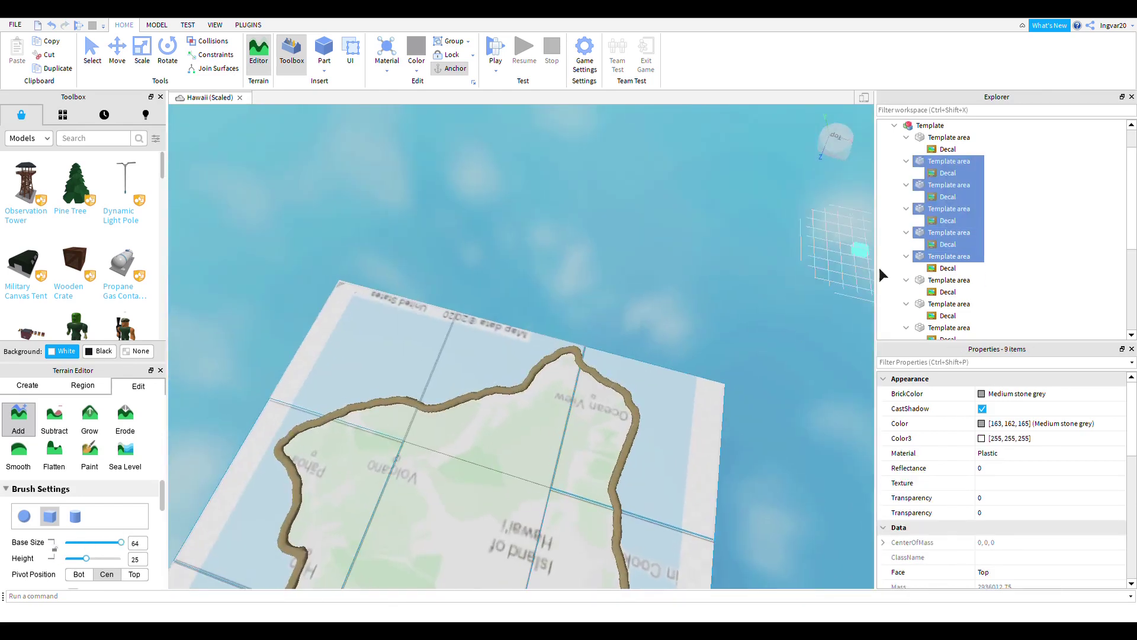
pyautogui.write('f')
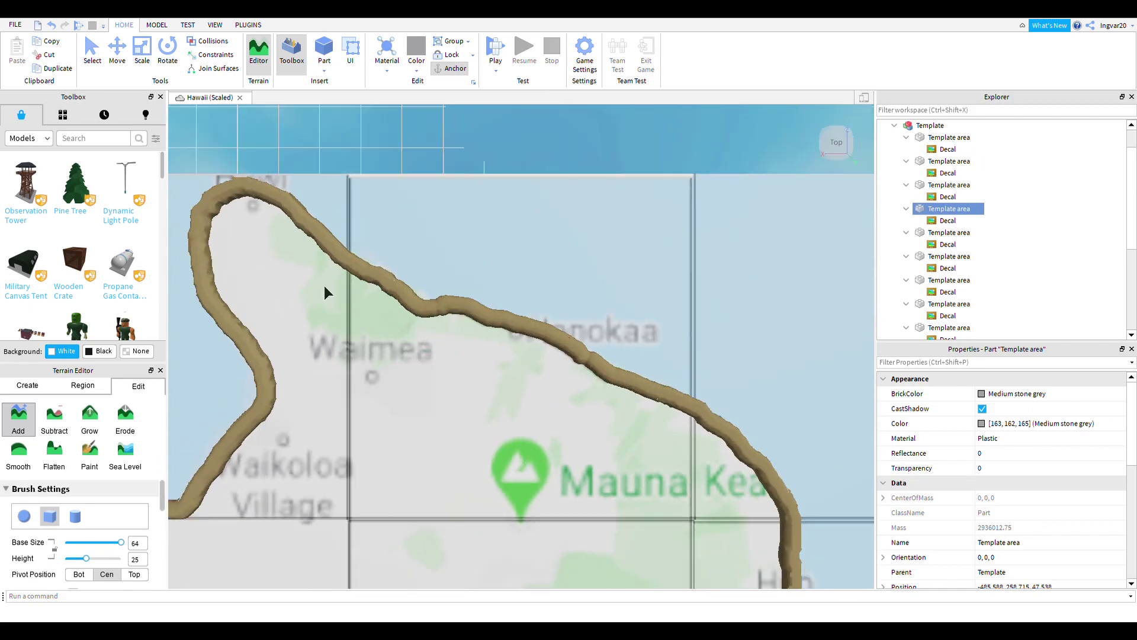
pyautogui.moveTo(539, 379); pyautogui.dragTo(324, 316)
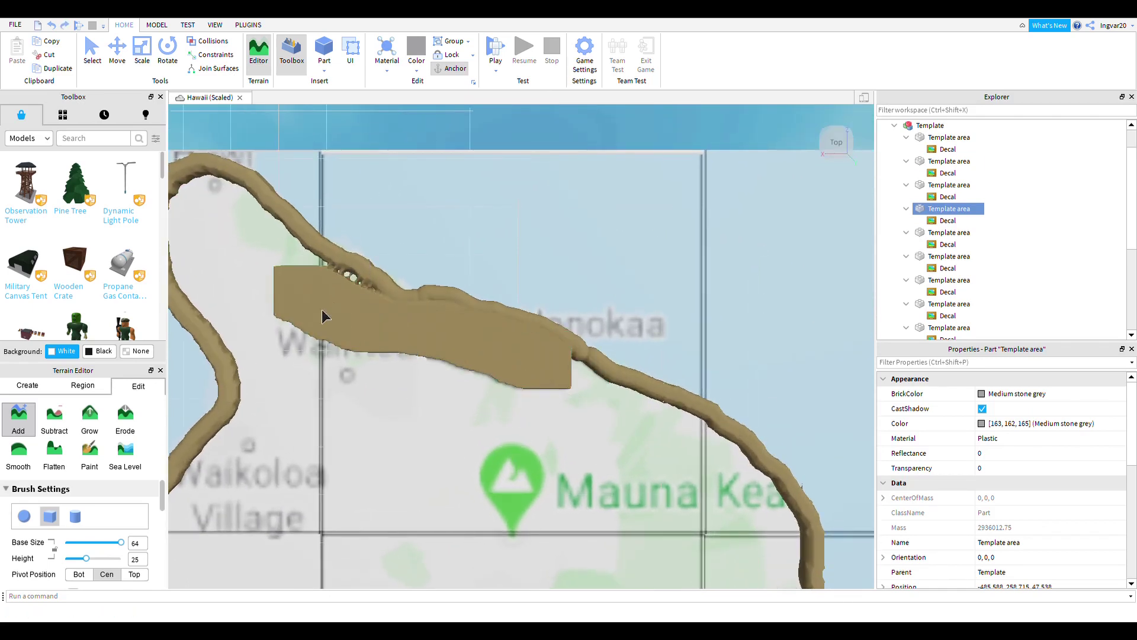
pyautogui.hotkey('ctrl', 'z')
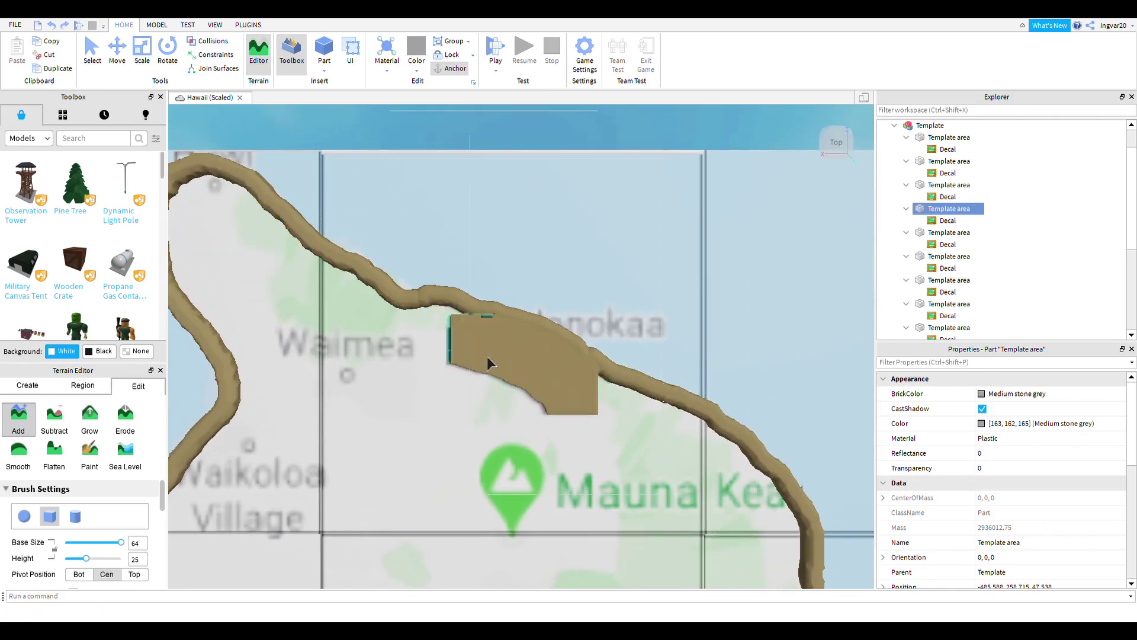
pyautogui.moveTo(487, 356); pyautogui.dragTo(645, 556)
pyautogui.hotkey('ctrl', 'z')
# Fill the interior with sand from the northern coast, near Waimea, and toward the west coast
pyautogui.moveTo(465, 349); pyautogui.dragTo(476, 506)
pyautogui.moveTo(683, 457)
pyautogui.mouseDown()
pyautogui.moveTo(510, 493)
pyautogui.moveTo(548, 527)
pyautogui.moveTo(673, 500)
pyautogui.moveTo(475, 554)
pyautogui.moveTo(263, 374)
pyautogui.mouseUp()
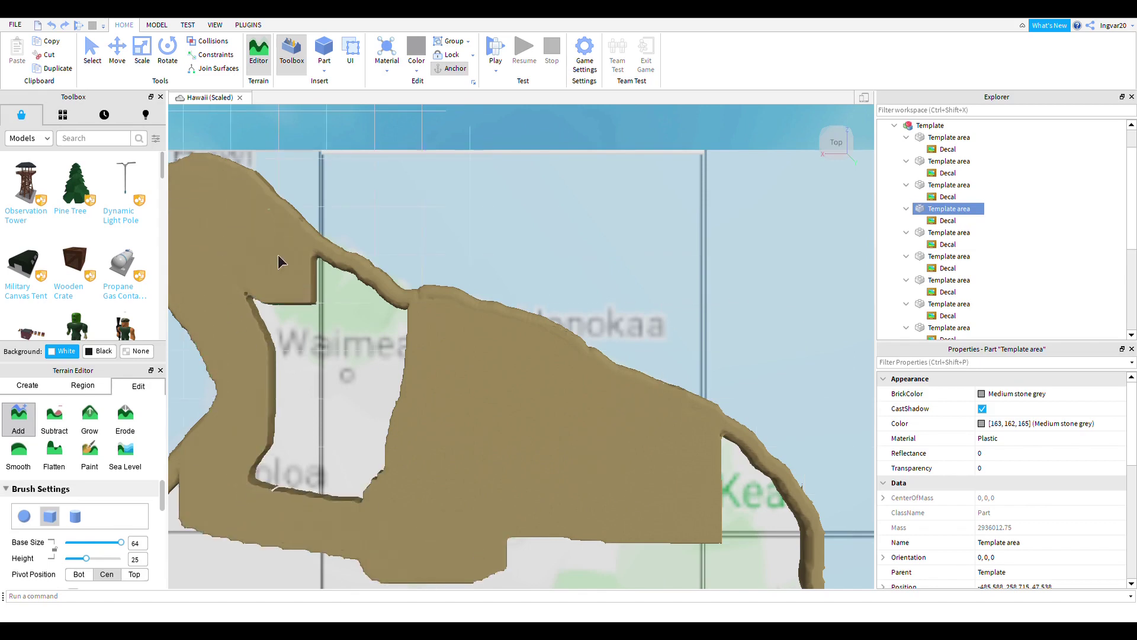
pyautogui.moveTo(313, 393); pyautogui.dragTo(288, 506)
pyautogui.moveTo(601, 516)
pyautogui.mouseDown()
pyautogui.moveTo(699, 471)
pyautogui.moveTo(620, 566)
pyautogui.moveTo(537, 518)
pyautogui.moveTo(486, 559)
pyautogui.moveTo(519, 553)
pyautogui.mouseUp()
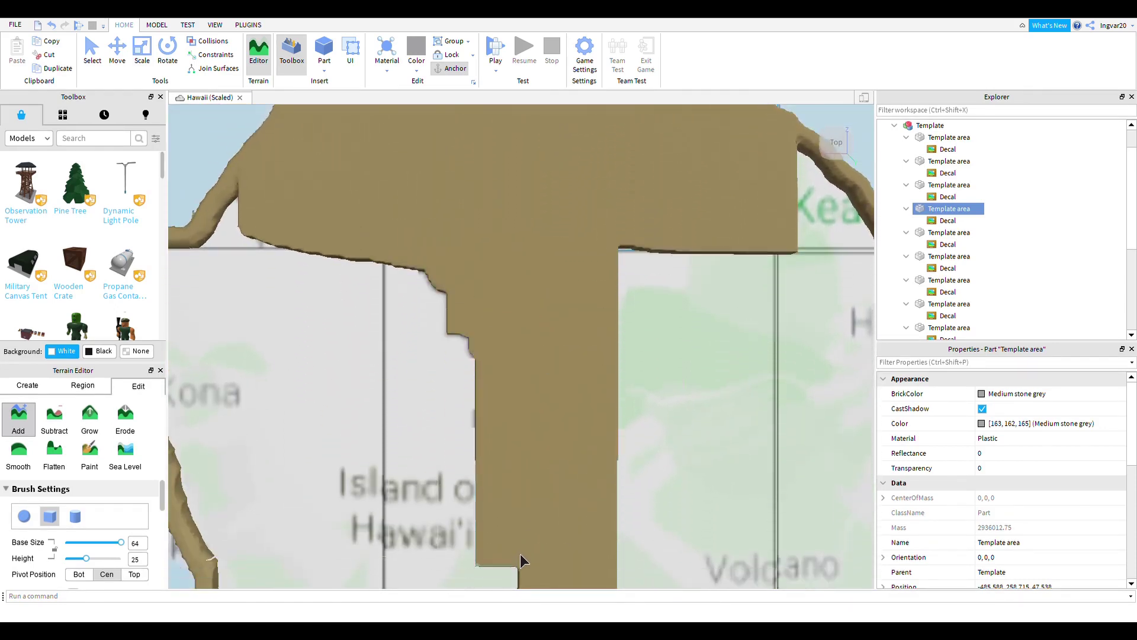
pyautogui.moveTo(520, 553); pyautogui.dragTo(260, 506)
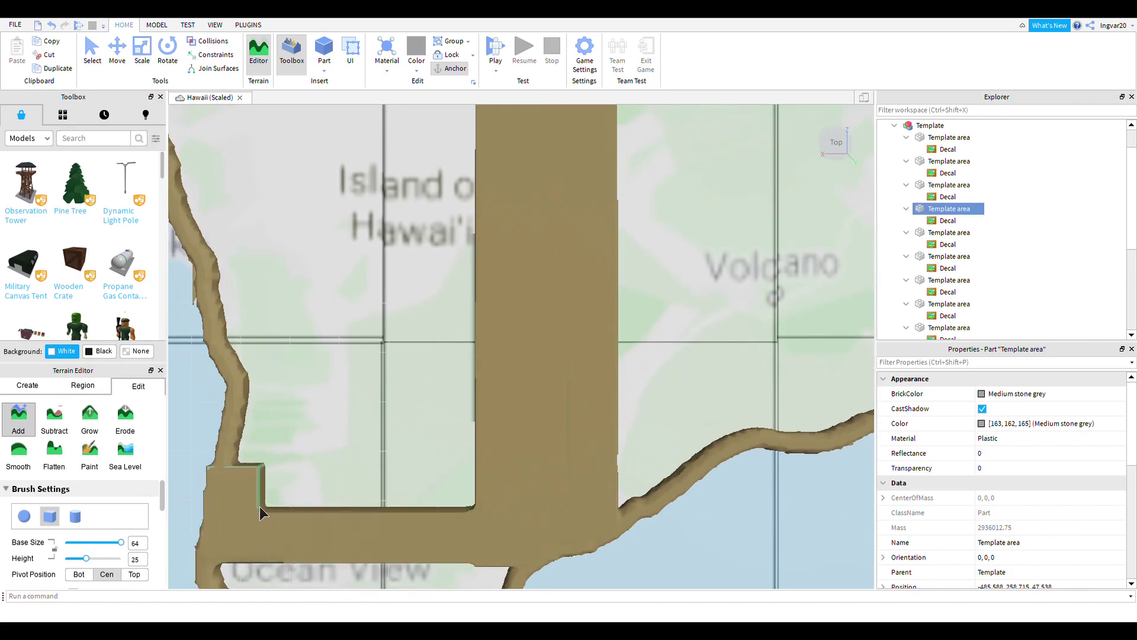
pyautogui.moveTo(495, 548); pyautogui.dragTo(283, 451, button='right')
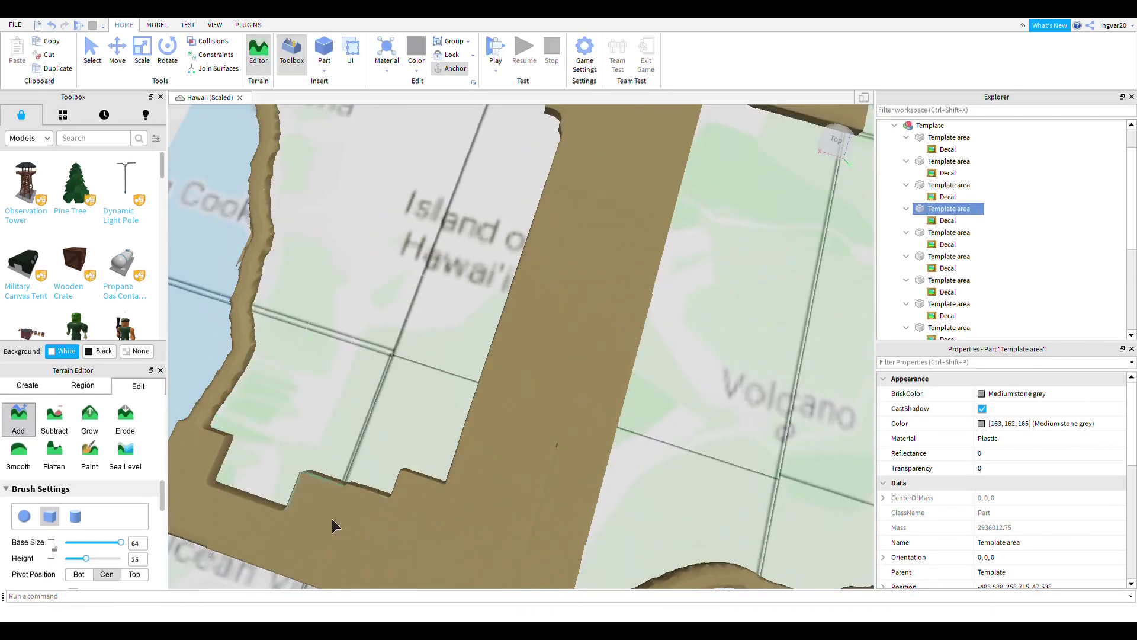
pyautogui.moveTo(334, 525); pyautogui.dragTo(316, 410)
pyautogui.moveTo(294, 325)
pyautogui.mouseDown()
pyautogui.moveTo(694, 485)
pyautogui.moveTo(744, 390)
pyautogui.mouseUp()
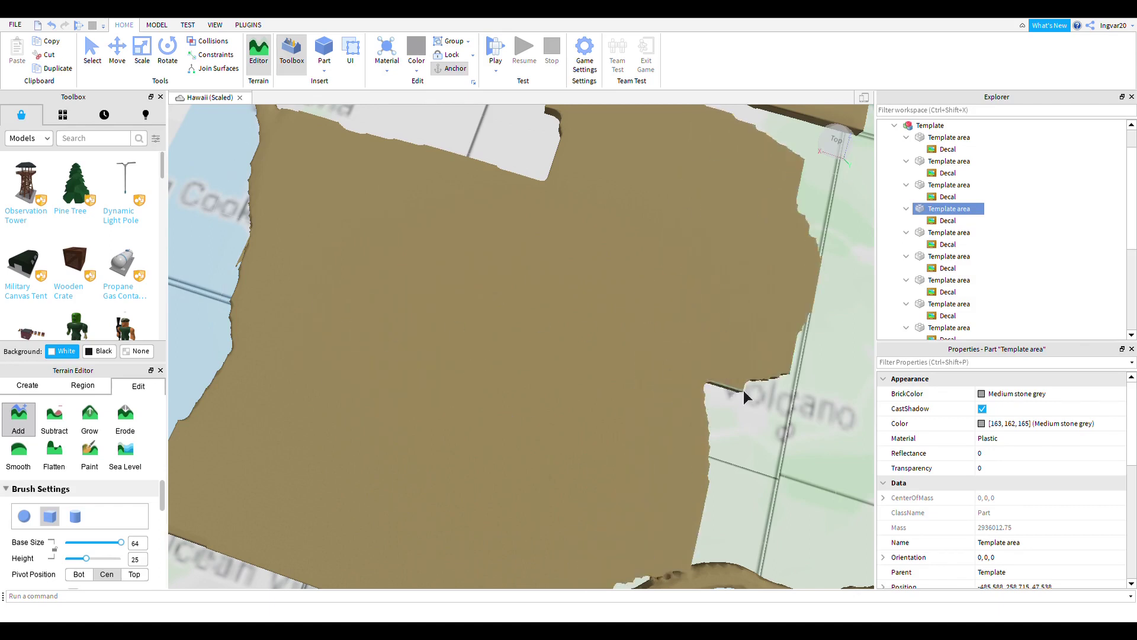
pyautogui.moveTo(744, 390); pyautogui.dragTo(710, 459, button='right')
# Frame the whole island and add a large block of sand on the east side
pyautogui.keyDown('shift'); pyautogui.click(940, 327); pyautogui.keyUp('shift')
pyautogui.press('f')
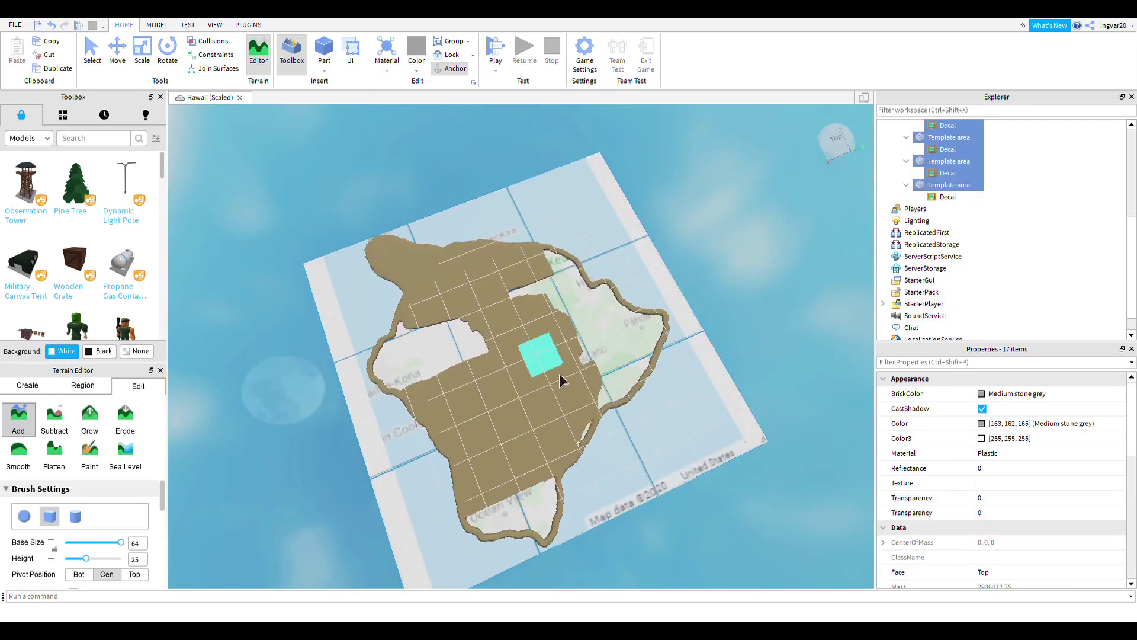
pyautogui.scroll(3, 655, 400)
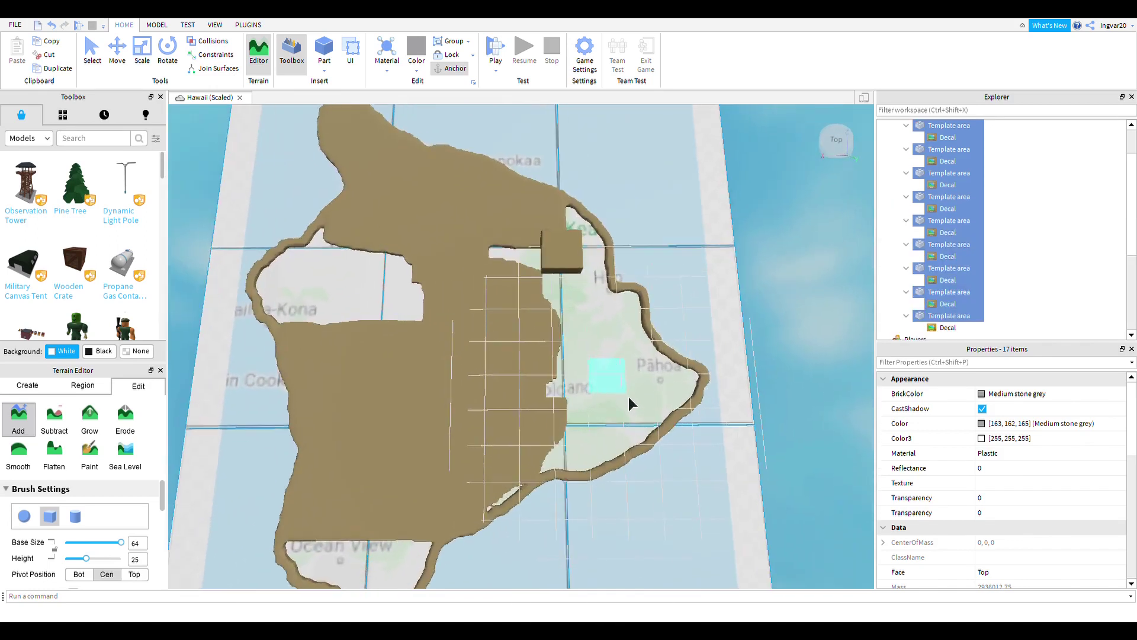
pyautogui.scroll(3, 628, 397)
pyautogui.scroll(3, 574, 517)
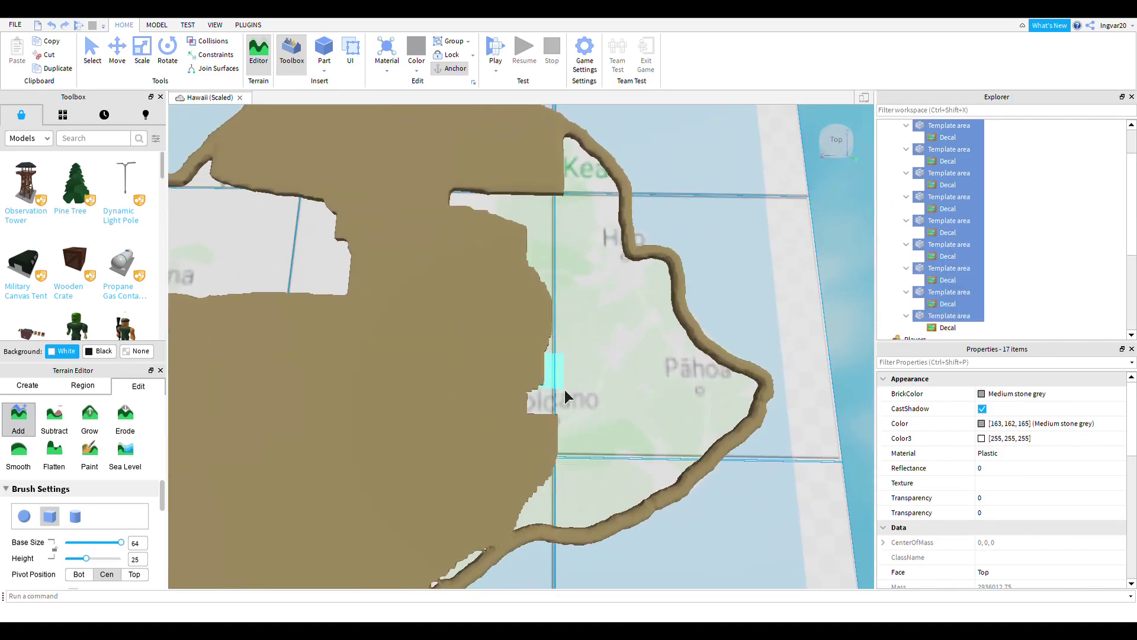
pyautogui.scroll(-2, 564, 390)
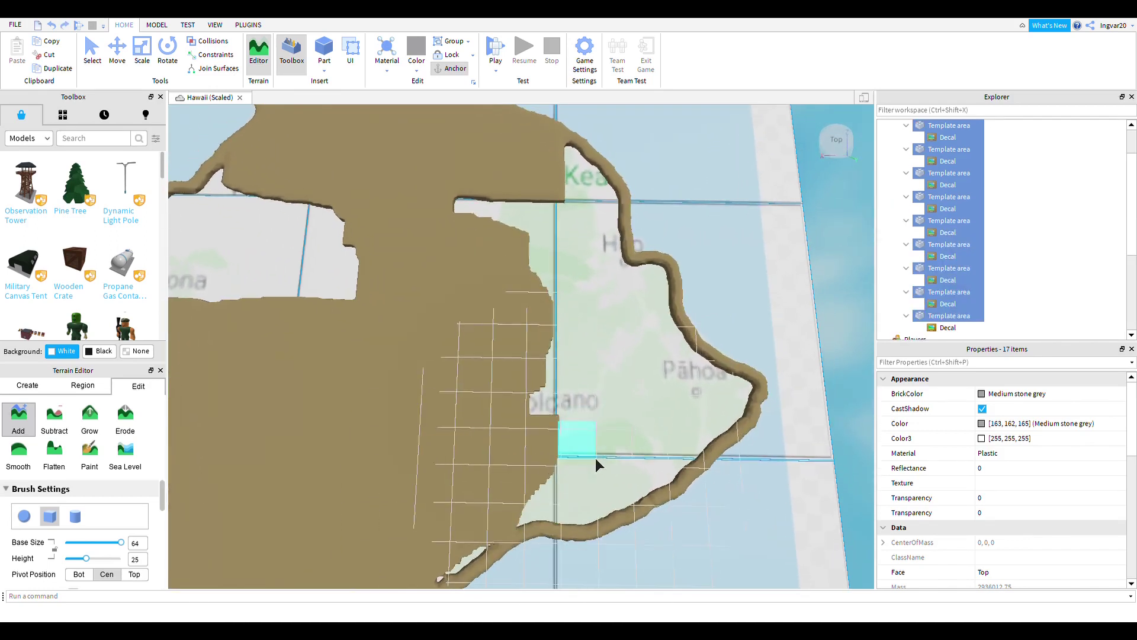
pyautogui.scroll(2, 595, 471)
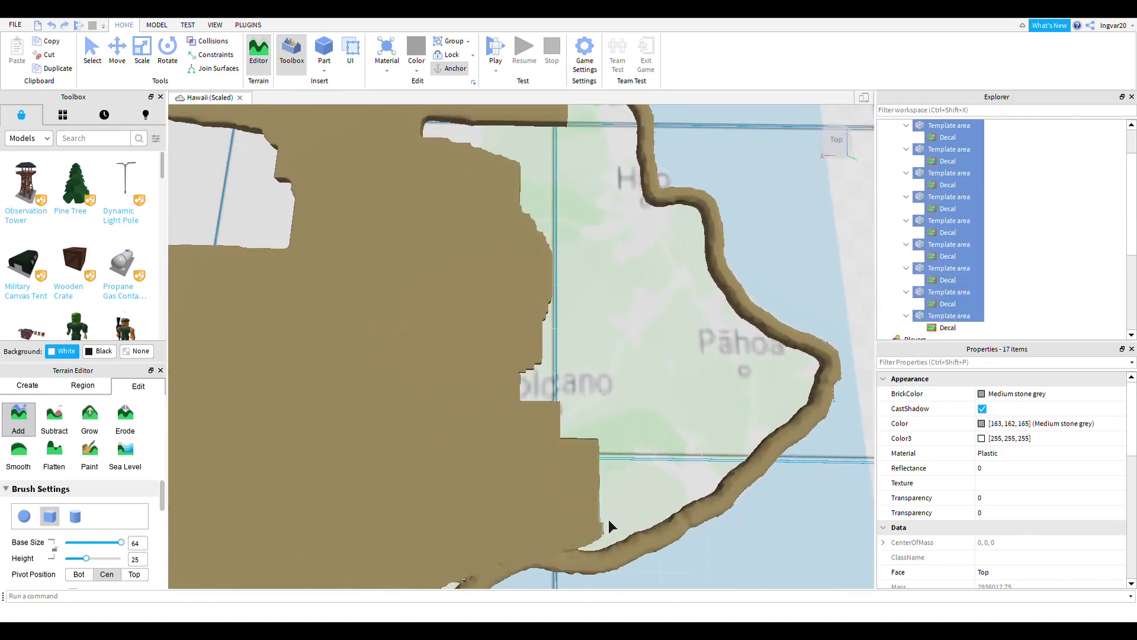
pyautogui.moveTo(609, 520); pyautogui.dragTo(674, 479)
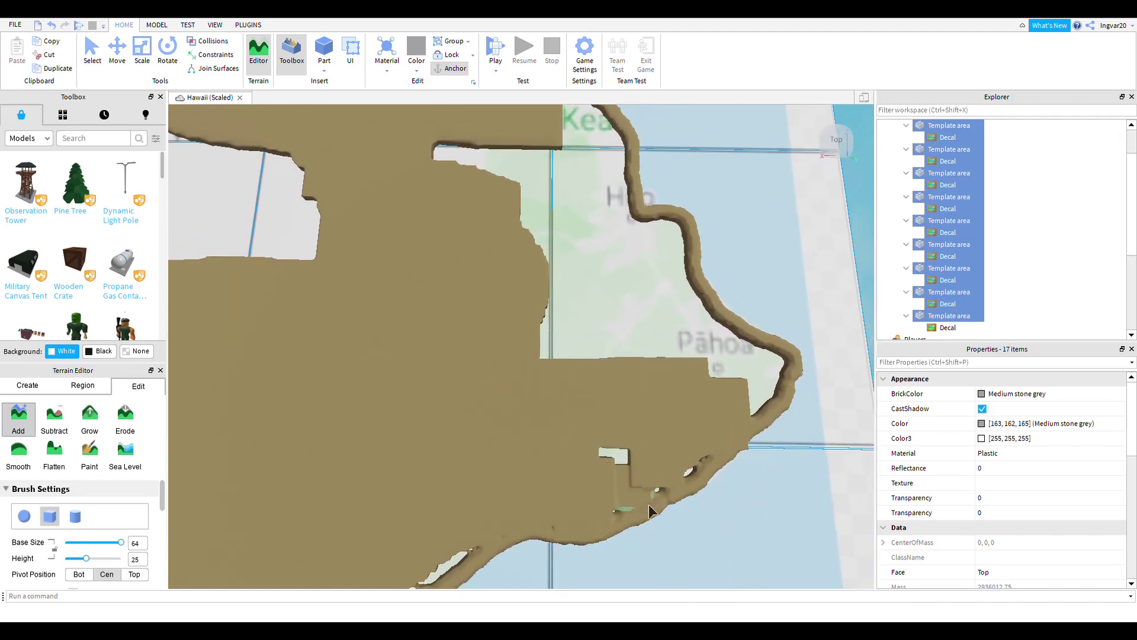
# Fill the remaining white gaps near Pāhoa and toward the northeast coast with sand
pyautogui.scroll(1, 649, 492)
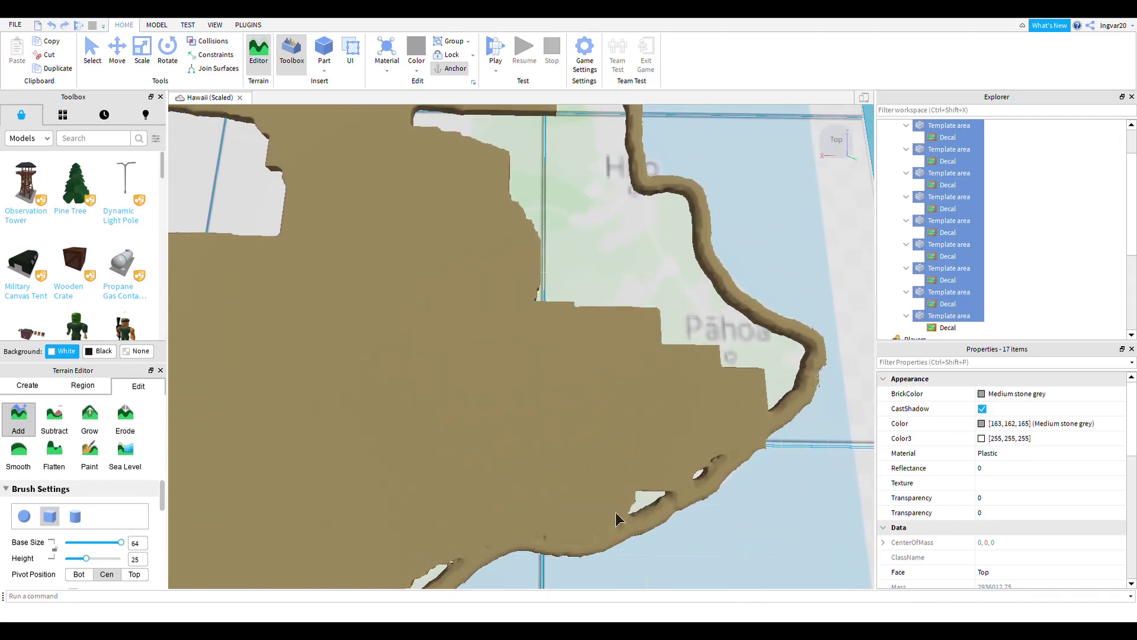
pyautogui.moveTo(712, 308); pyautogui.dragTo(751, 397)
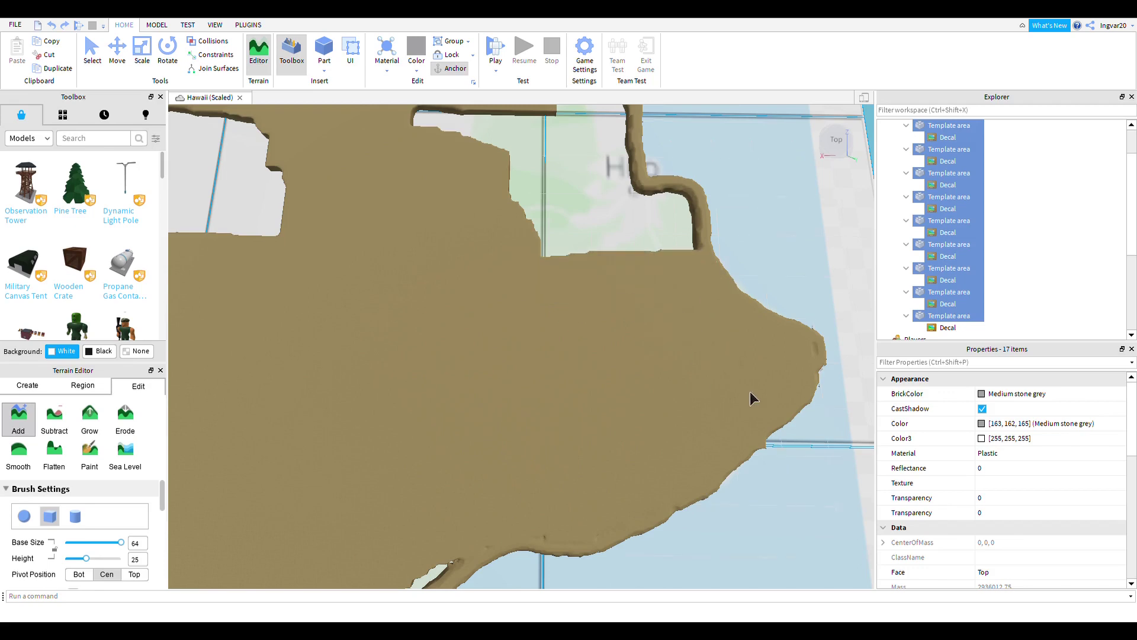
pyautogui.moveTo(667, 232); pyautogui.dragTo(472, 154)
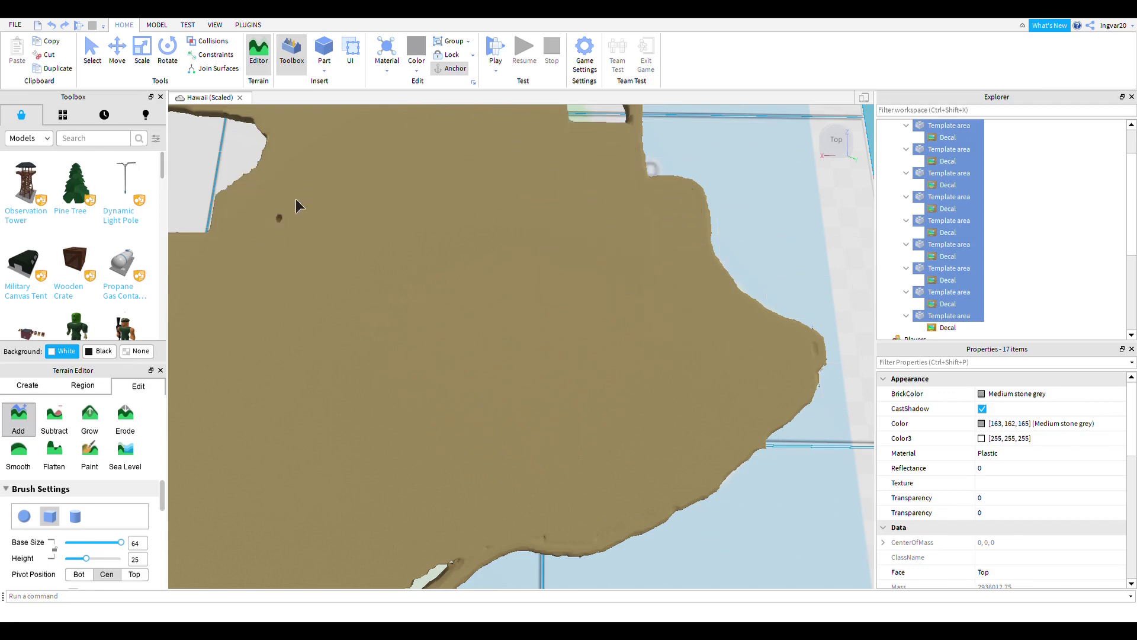
pyautogui.scroll(-3, 435, 520)
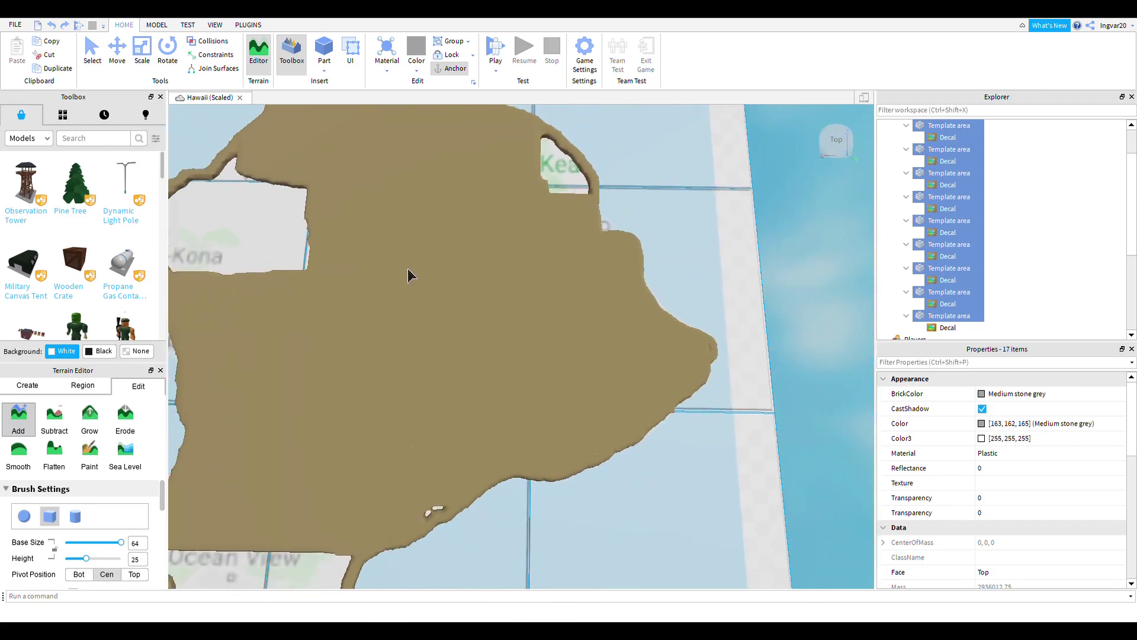
pyautogui.scroll(-2, 409, 276)
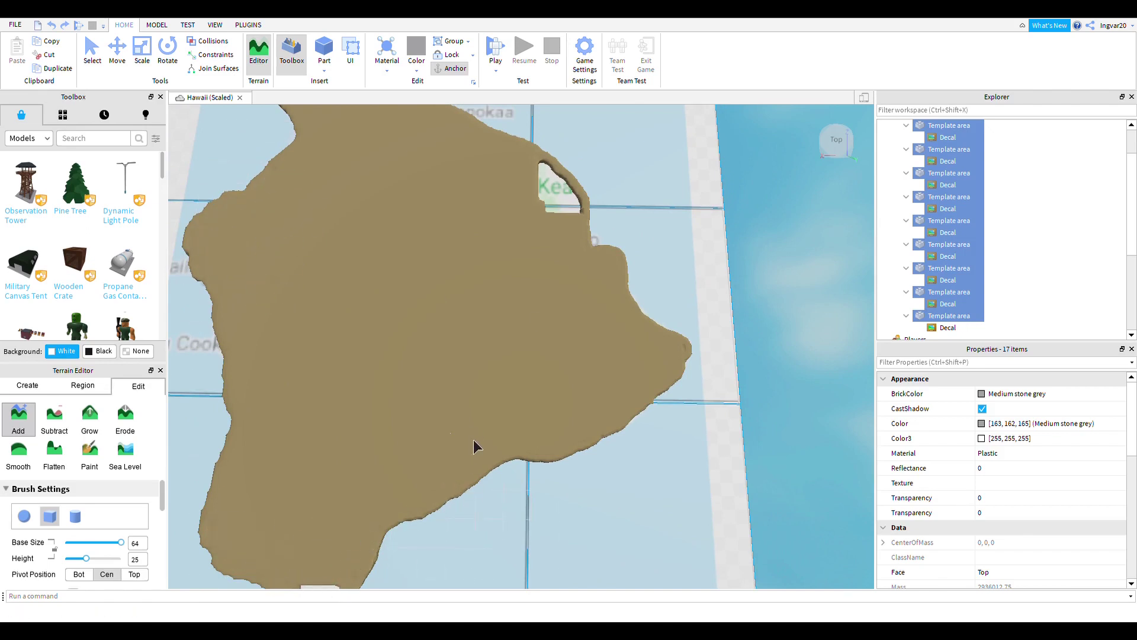
# Patch the last unfilled hole near the island's northern tip with a sand slab
pyautogui.moveTo(446, 378); pyautogui.dragTo(498, 460, button='right')
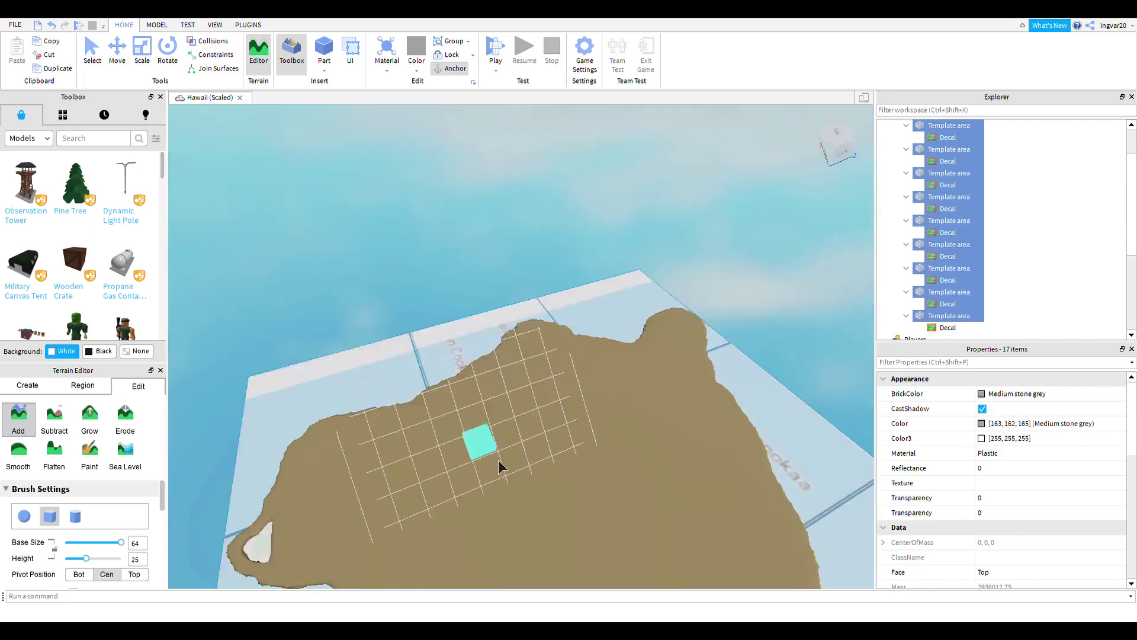
pyautogui.scroll(5, 562, 339)
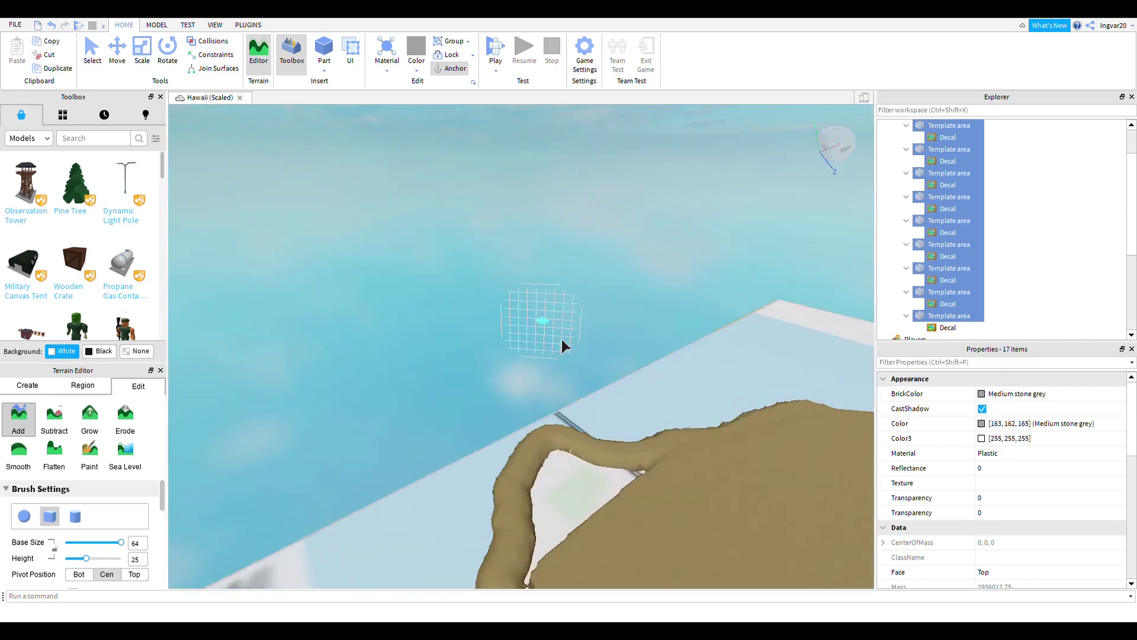
pyautogui.moveTo(561, 338); pyautogui.dragTo(483, 390, button='right')
pyautogui.scroll(3, 535, 365)
pyautogui.click(534, 364)
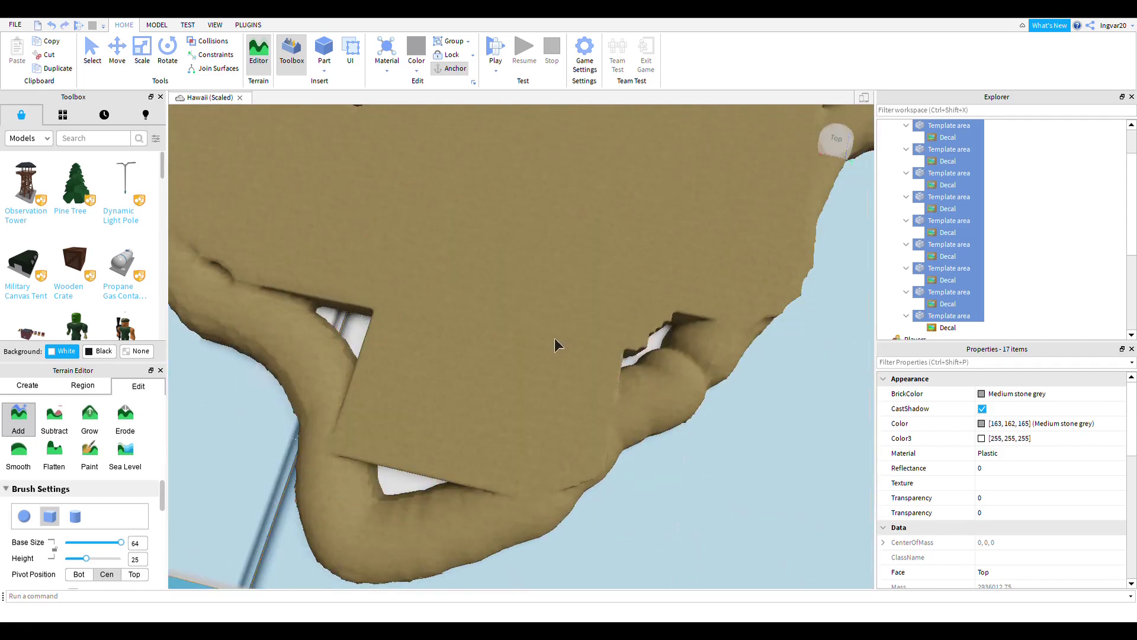
pyautogui.moveTo(555, 337); pyautogui.dragTo(482, 334, button='right')
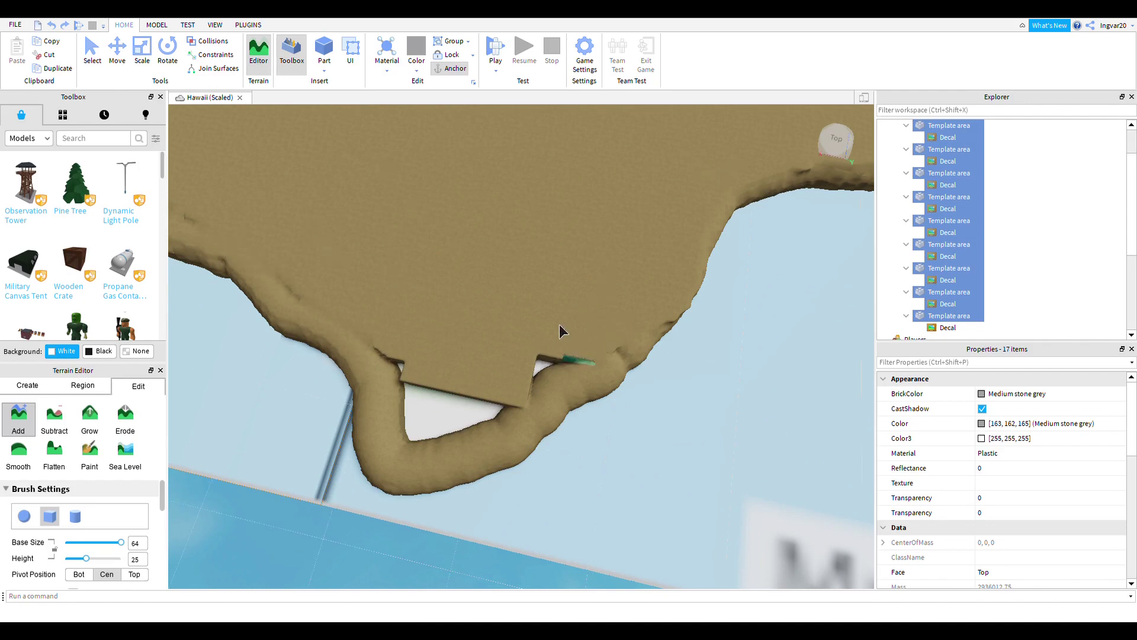
pyautogui.moveTo(466, 324); pyautogui.dragTo(891, 279, button='right')
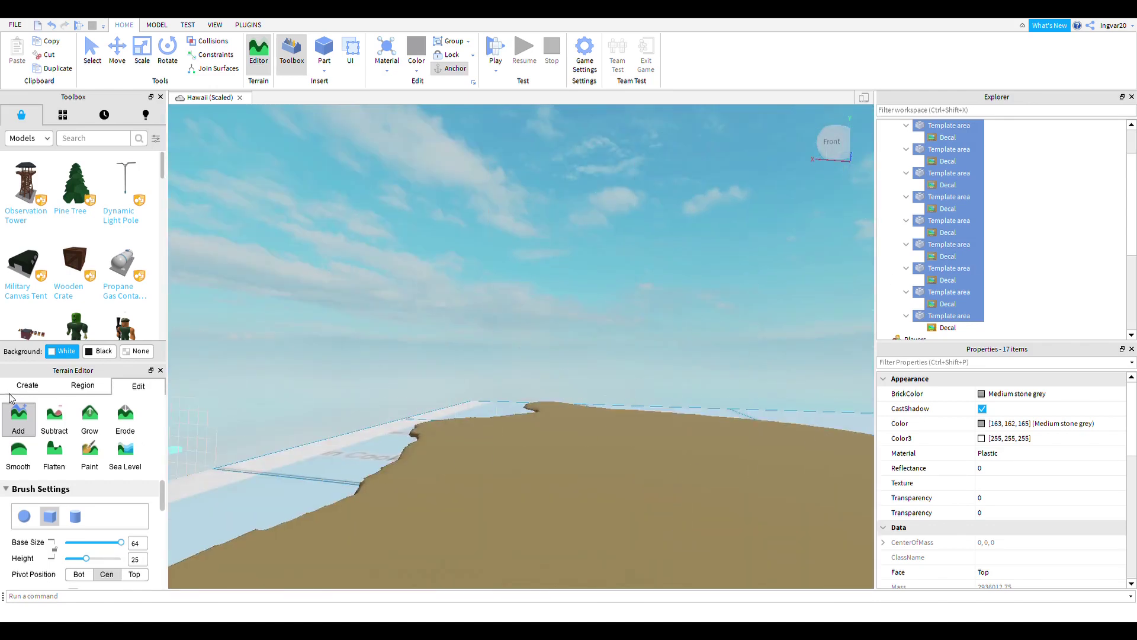
# Set Transparency to 1 on the Template area parts and their decals
pyautogui.click(28, 386)
pyautogui.press('f')
pyautogui.click(1001, 498)
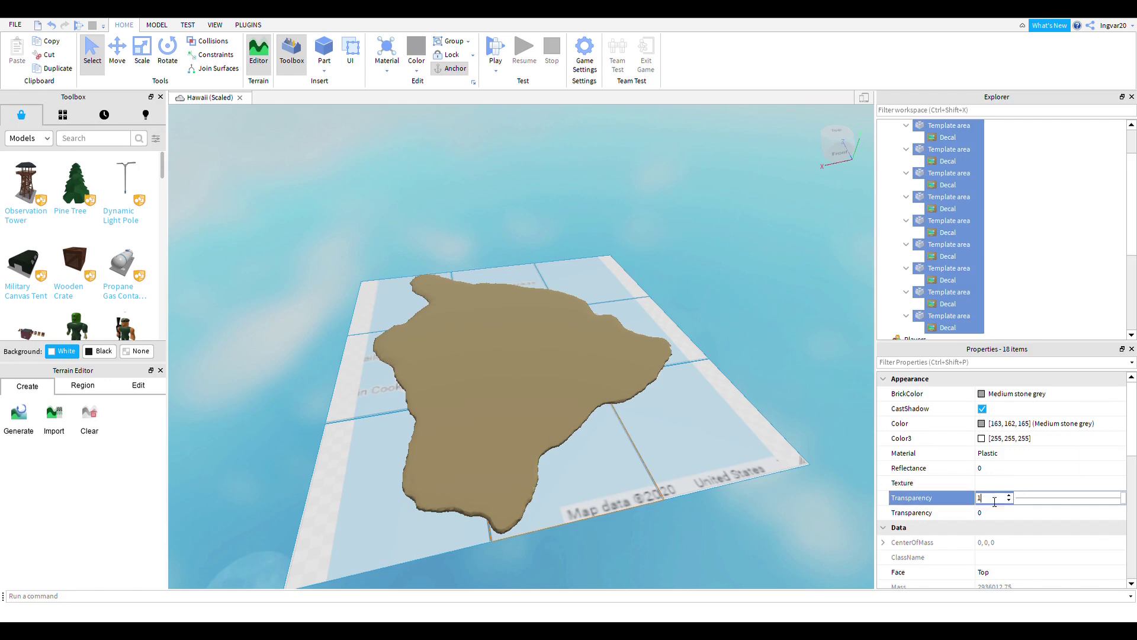
pyautogui.press('Return')
pyautogui.click(1037, 424)
pyautogui.write('1')
pyautogui.press('Return')
pyautogui.click(634, 412)
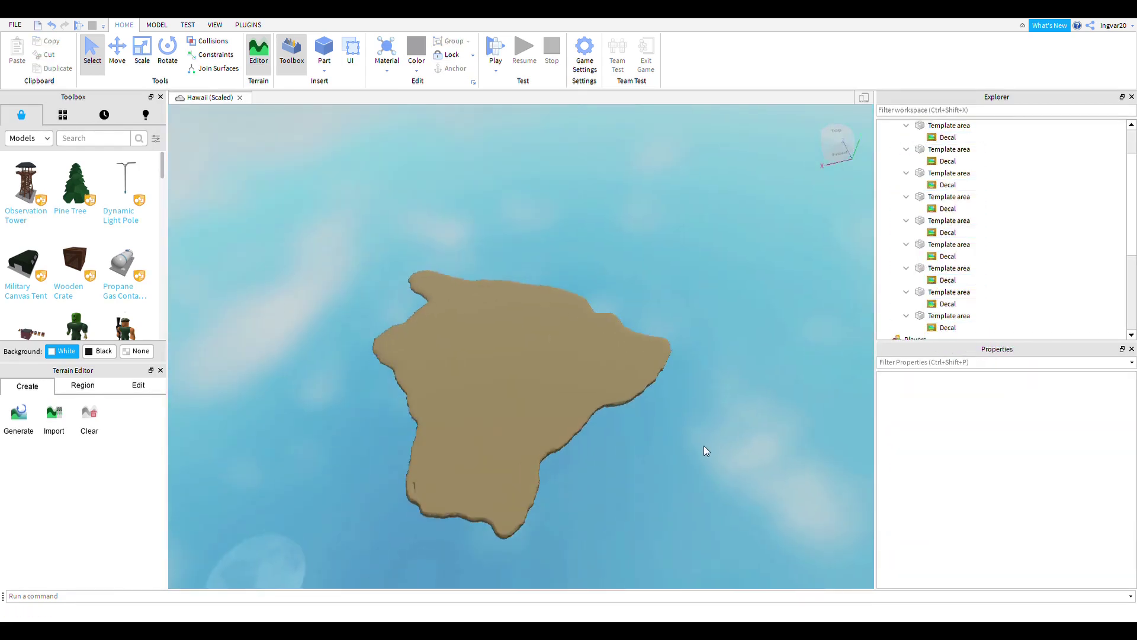